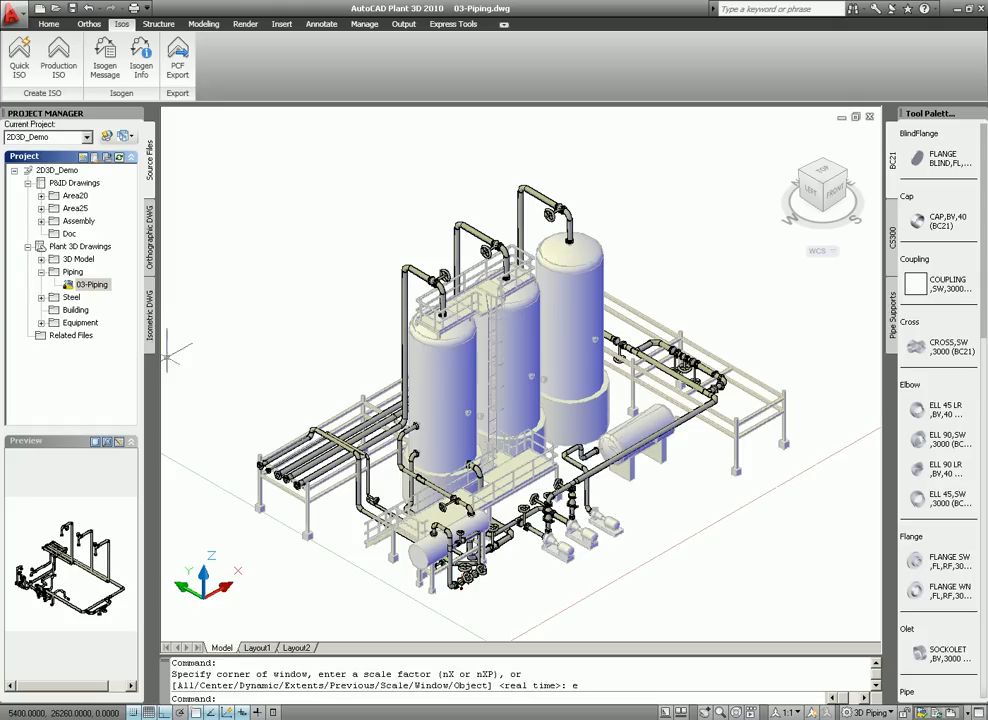
- Show the project's isometric drawings and examine the piping around the three pumps in the model
left_click(150, 330)
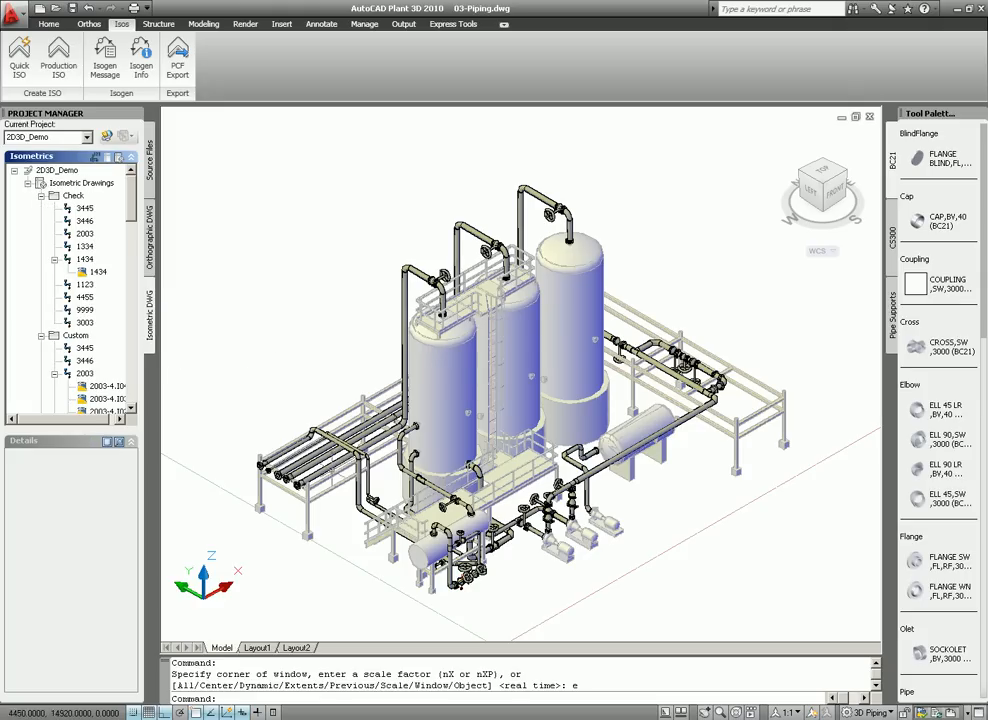
type("z")
key("Return")
type("w")
key("Return")
left_click(509, 589)
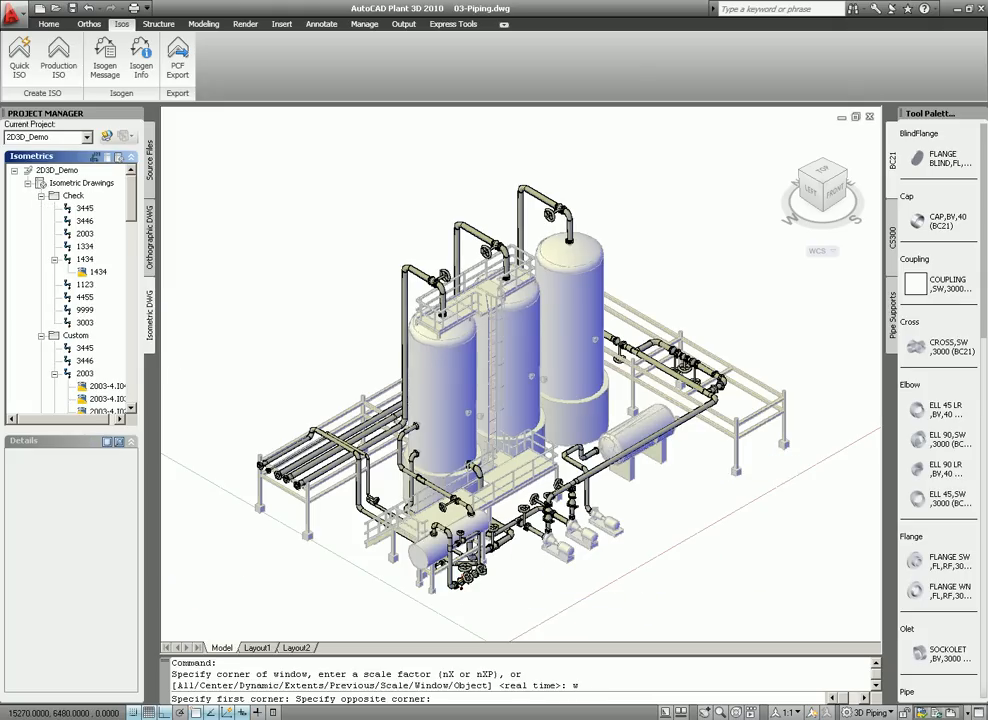
left_click(641, 447)
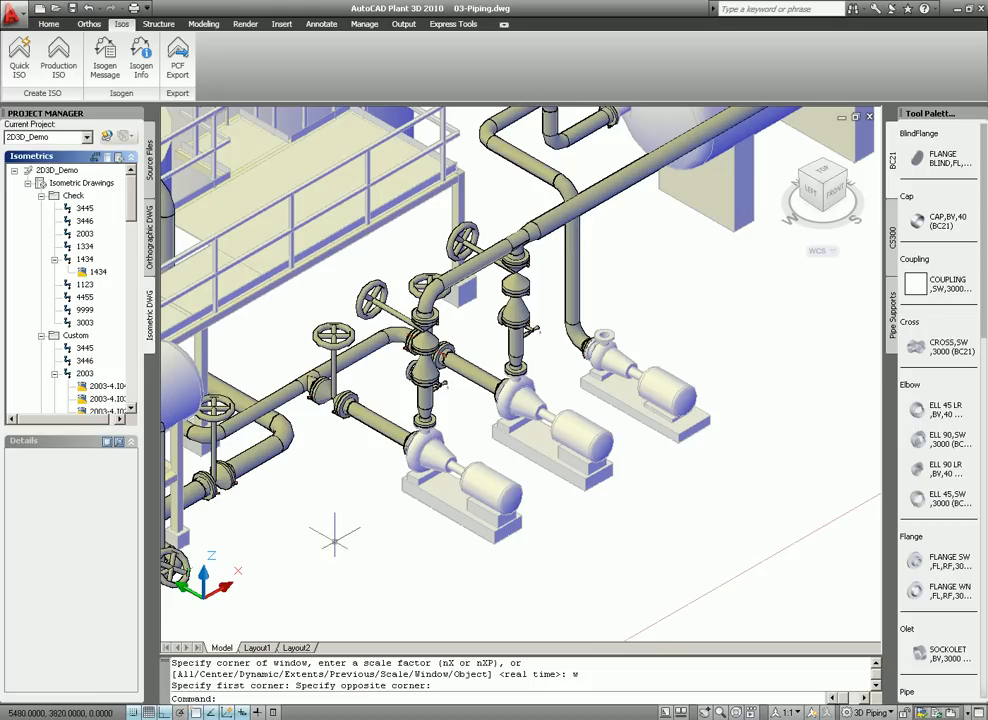
- Start a production isometric using lines from the current drawing and select line 3003
left_click(58, 60)
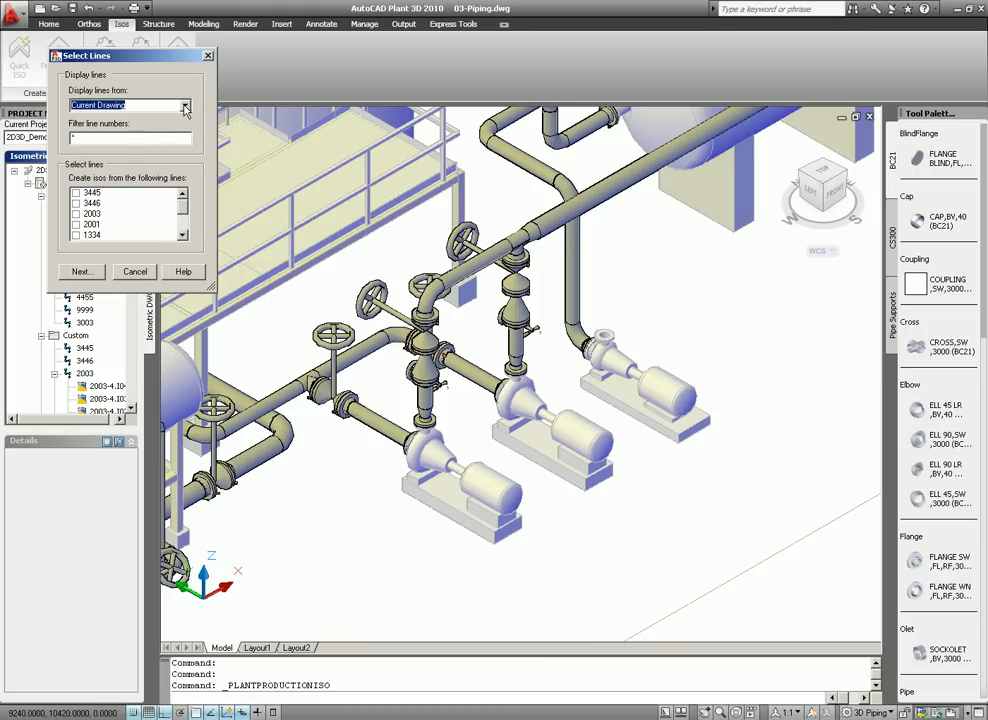
left_click(186, 108)
left_click(120, 117)
left_click(187, 108)
left_click(118, 118)
left_click_drag(184, 210, 184, 232)
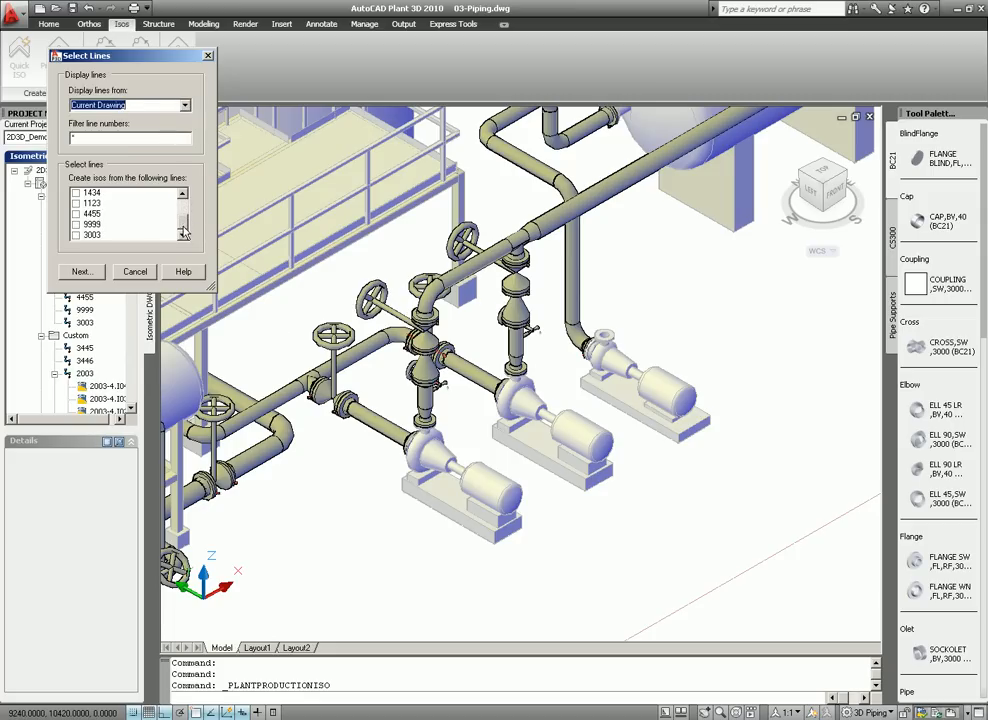
left_click(75, 235)
left_click(80, 272)
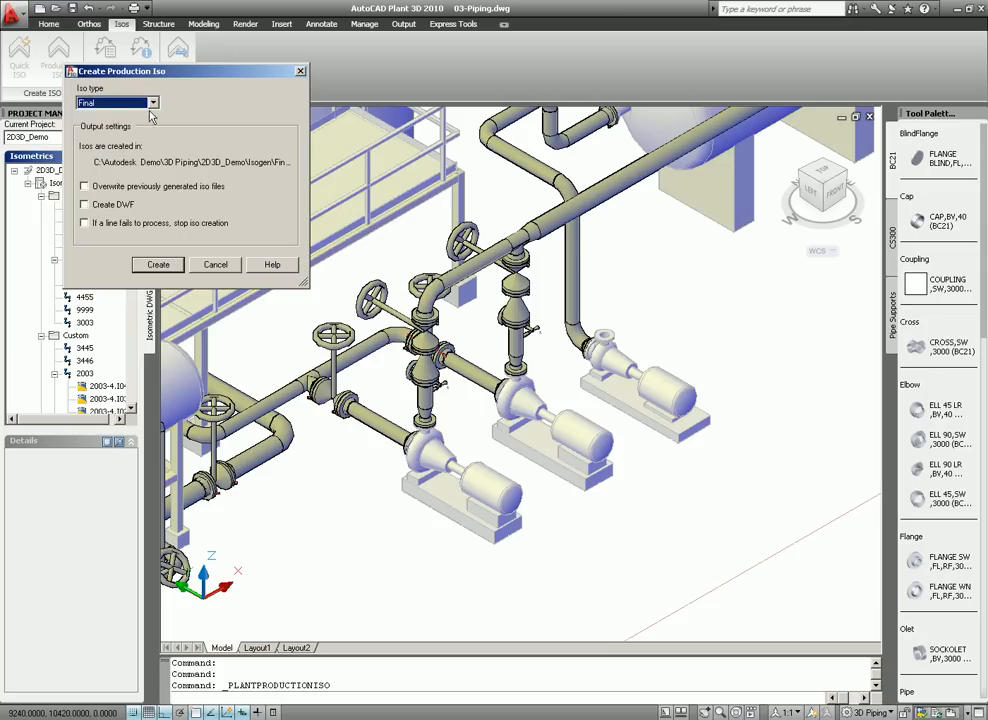
- Create the production isometric with iso type MMetric and review its creation details
left_click(153, 103)
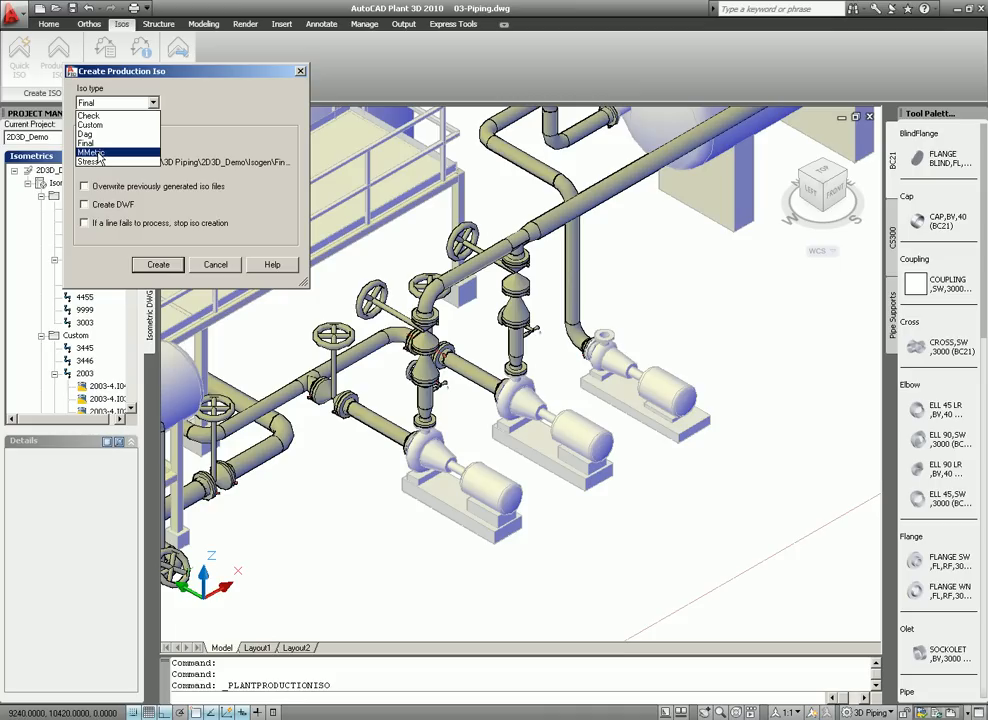
left_click(92, 152)
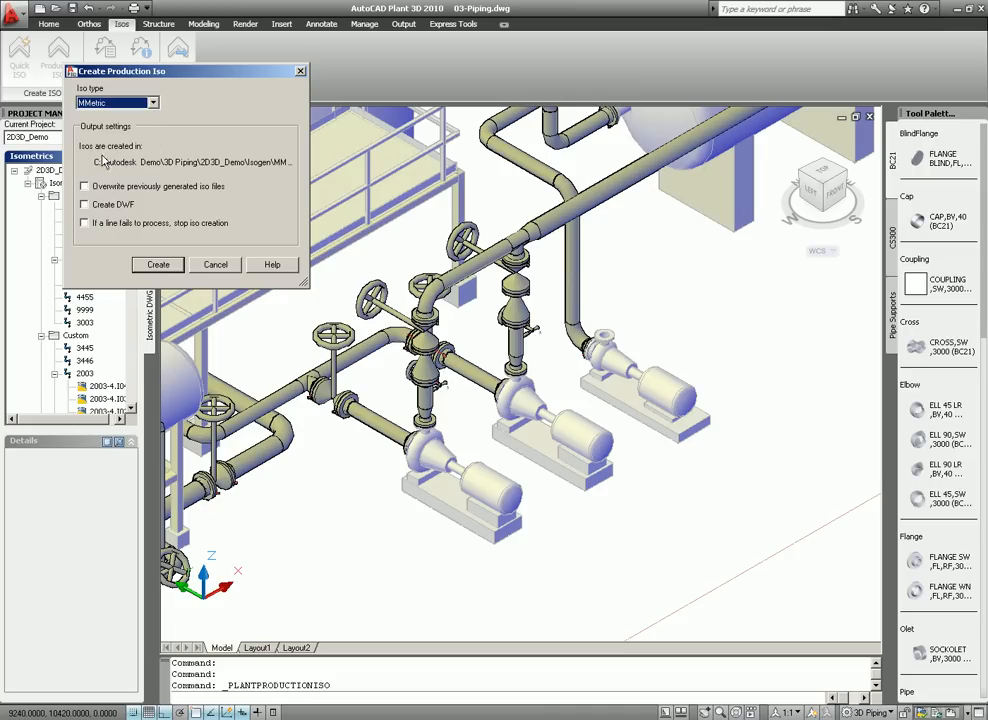
left_click(157, 265)
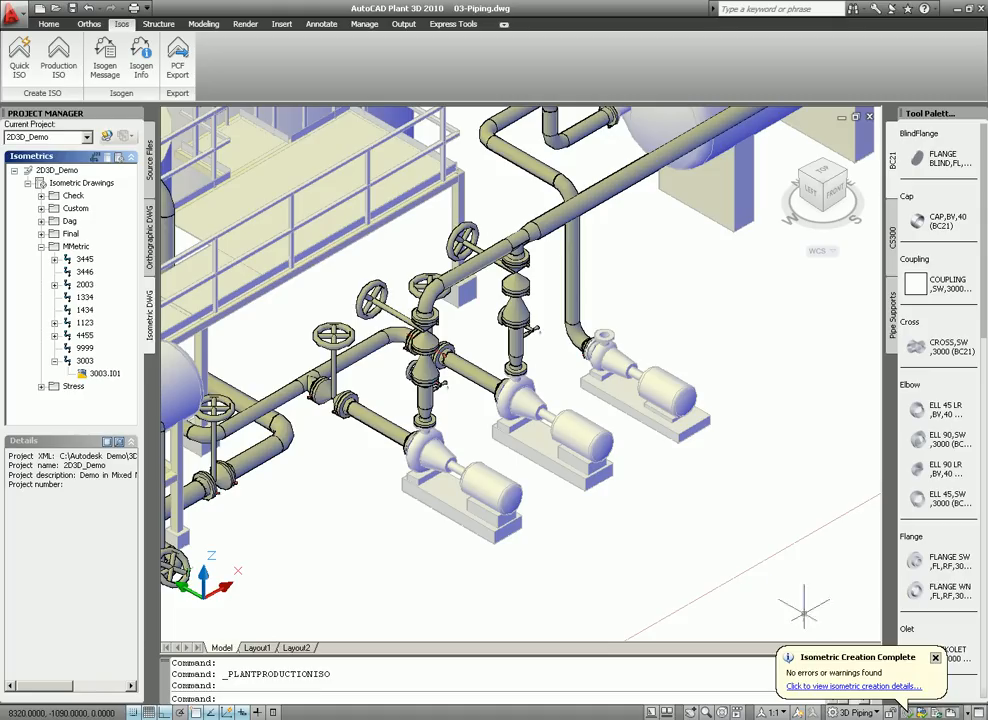
left_click(836, 689)
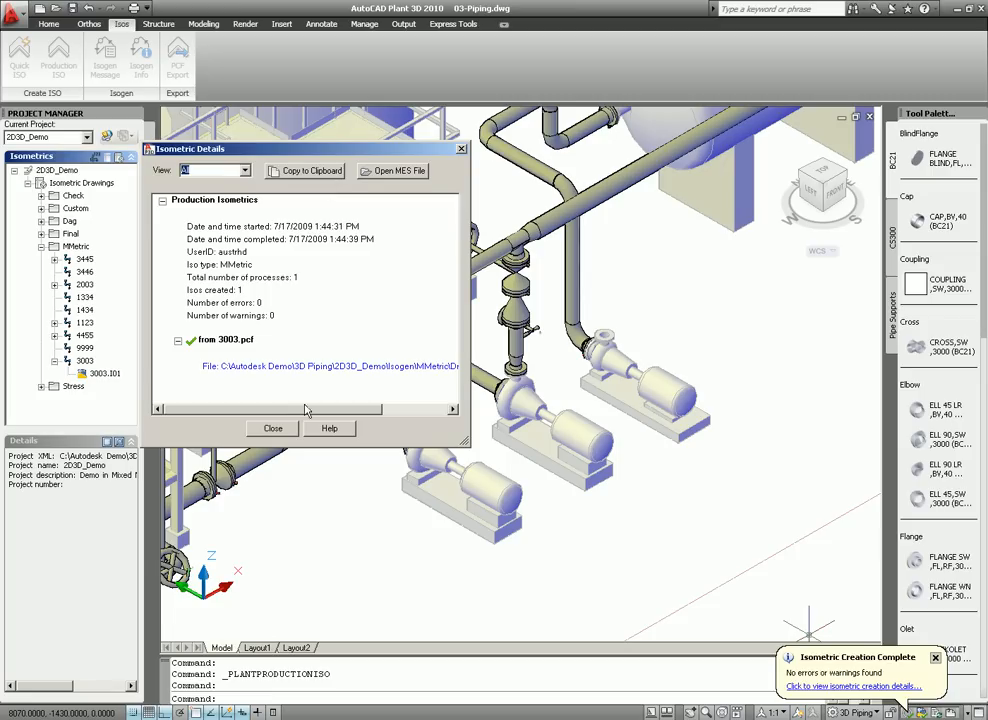
left_click(276, 428)
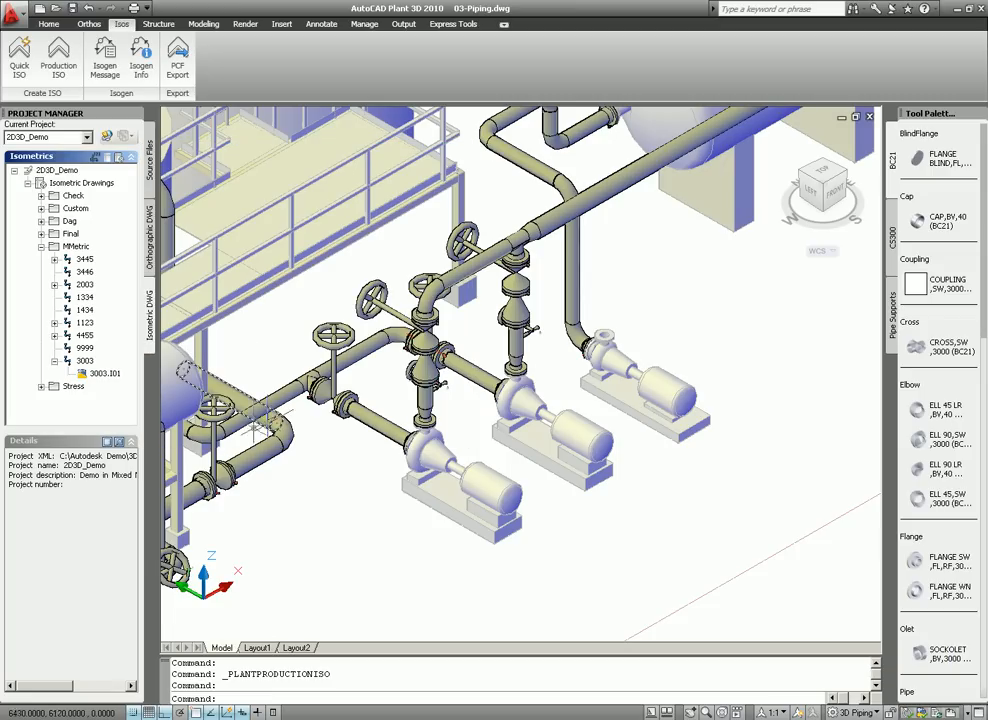
- Open the 3003.I01 isometric drawing from the MMetric folder and show the whole sheet
right_click(104, 377)
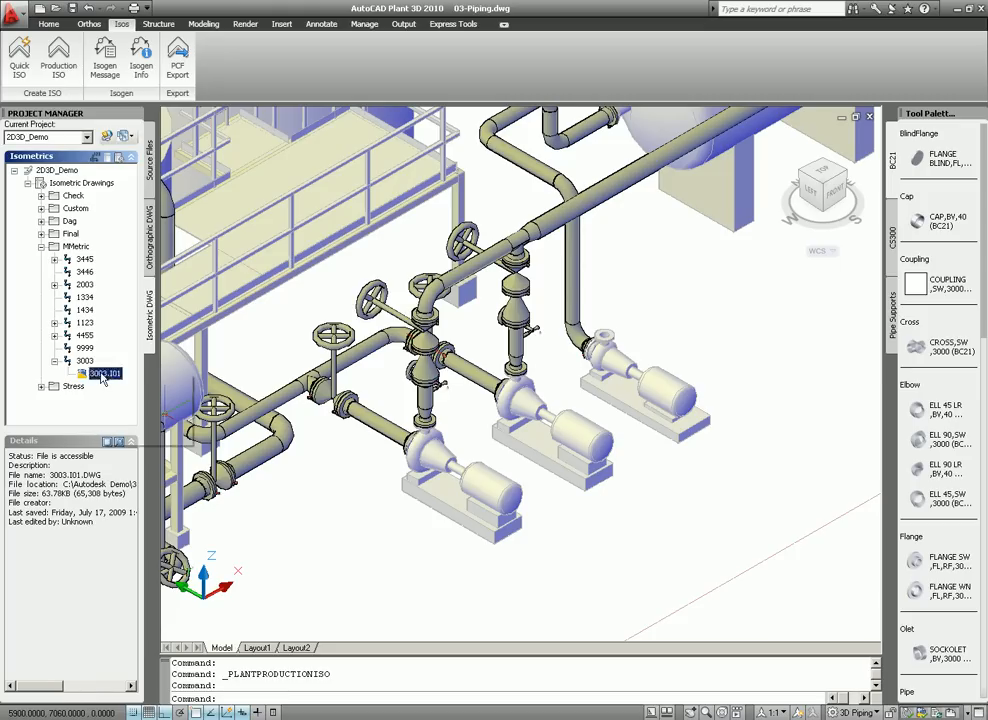
left_click(117, 383)
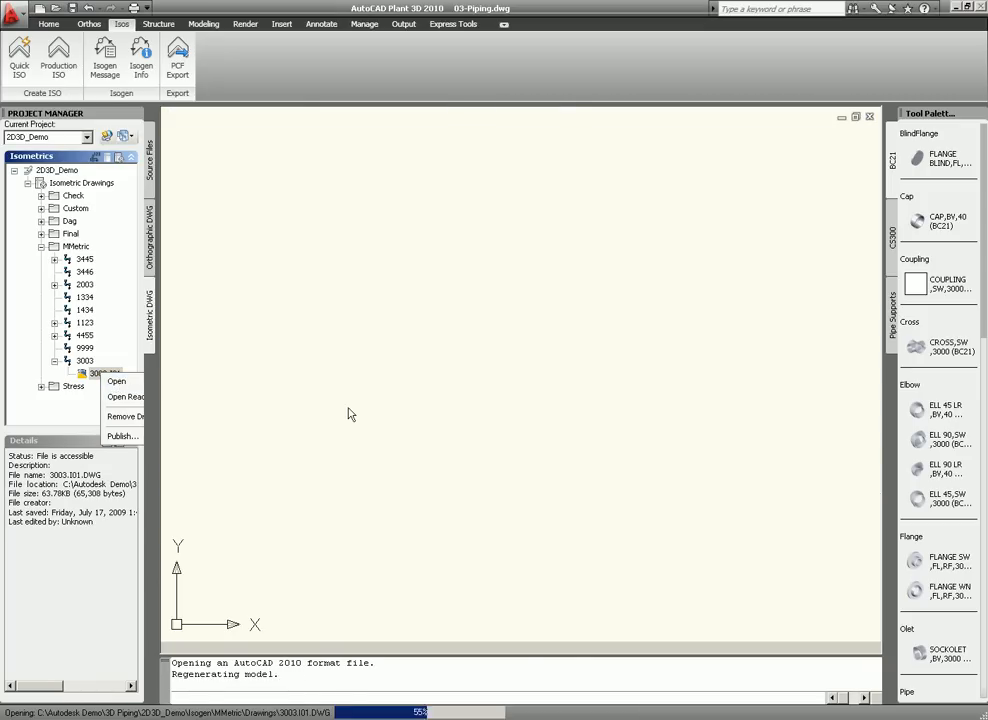
type("z")
key("Return")
type("e")
key("Return")
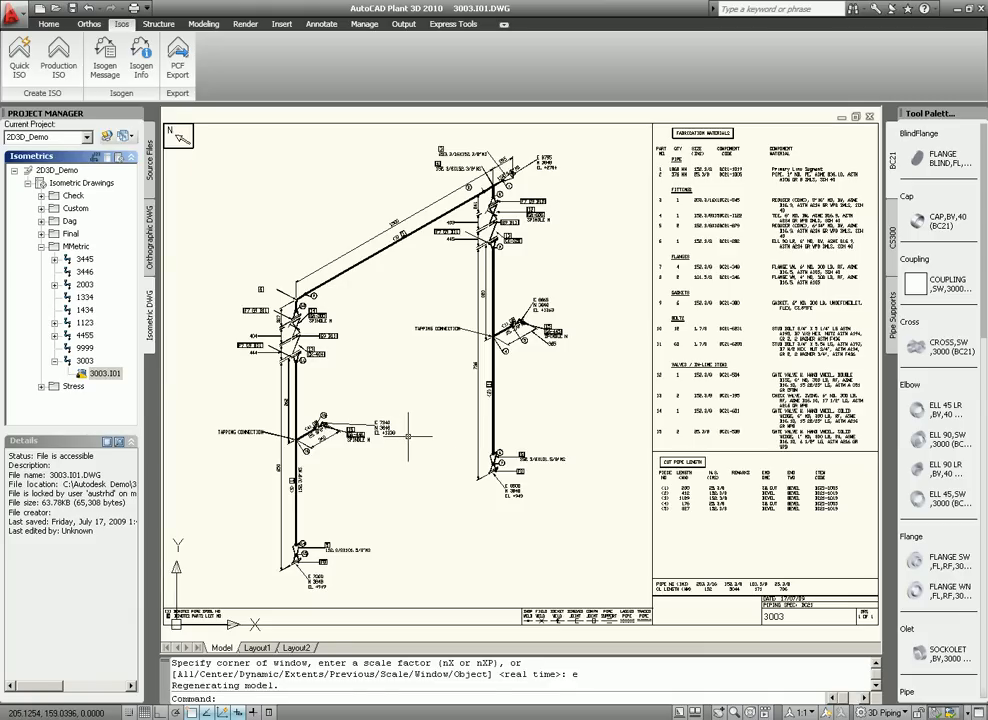
- Examine the valves, dimensions and tapping connection on the isometric's left-hand riser
key("Return")
type("w")
key("Return")
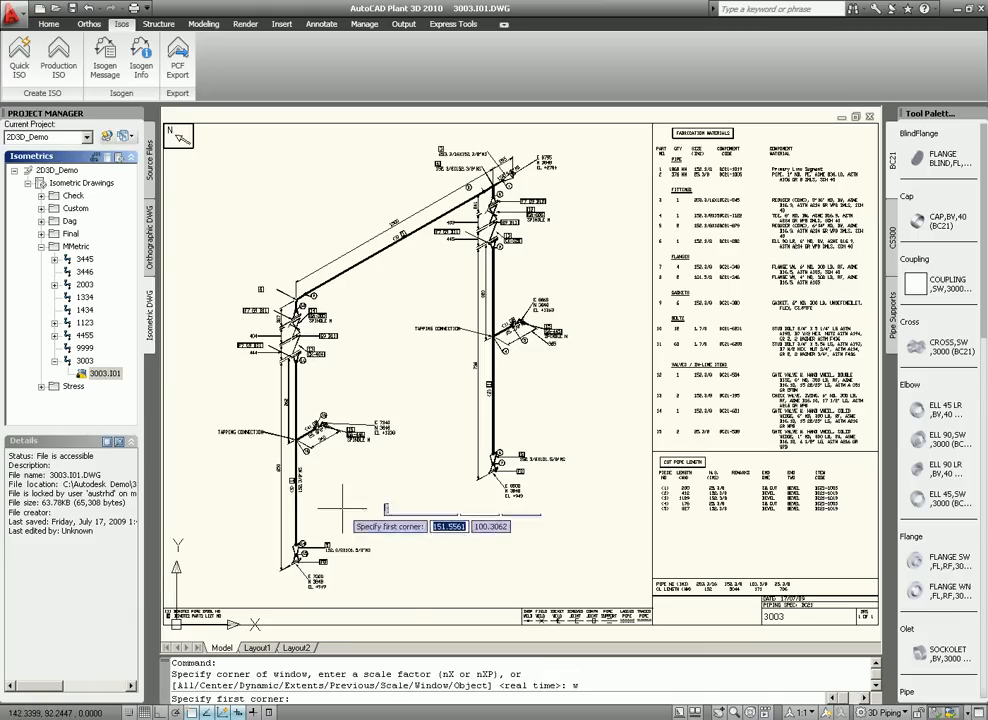
left_click(239, 494)
left_click(427, 255)
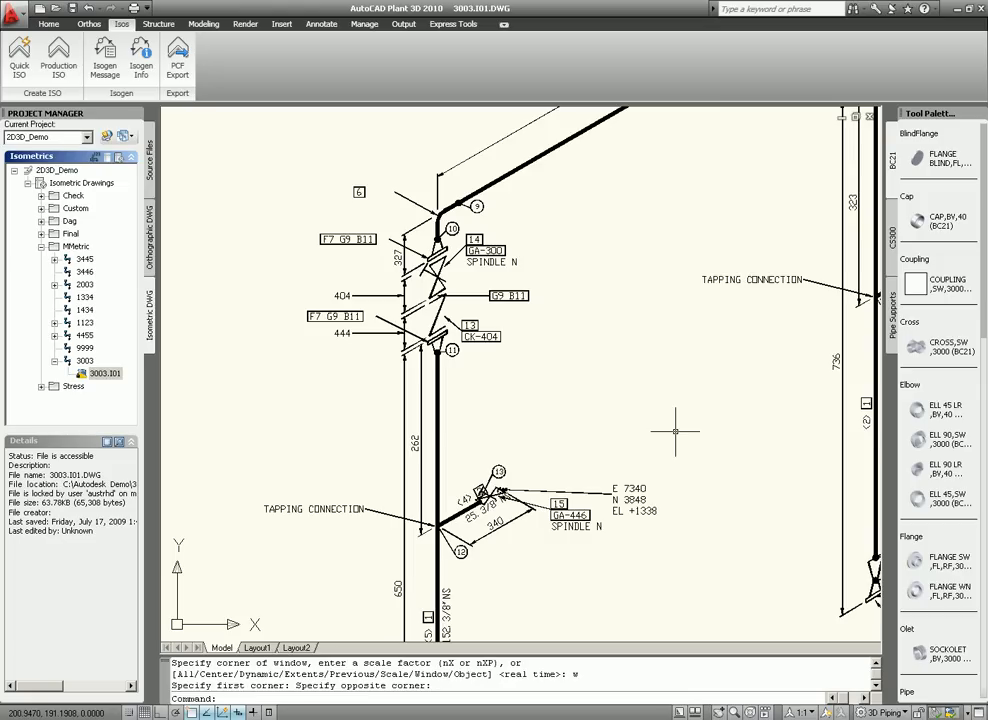
- Examine the pipe, fittings and flange entries in the isometric's fabrication materials list
type("z")
key("Return")
type("e")
key("Return")
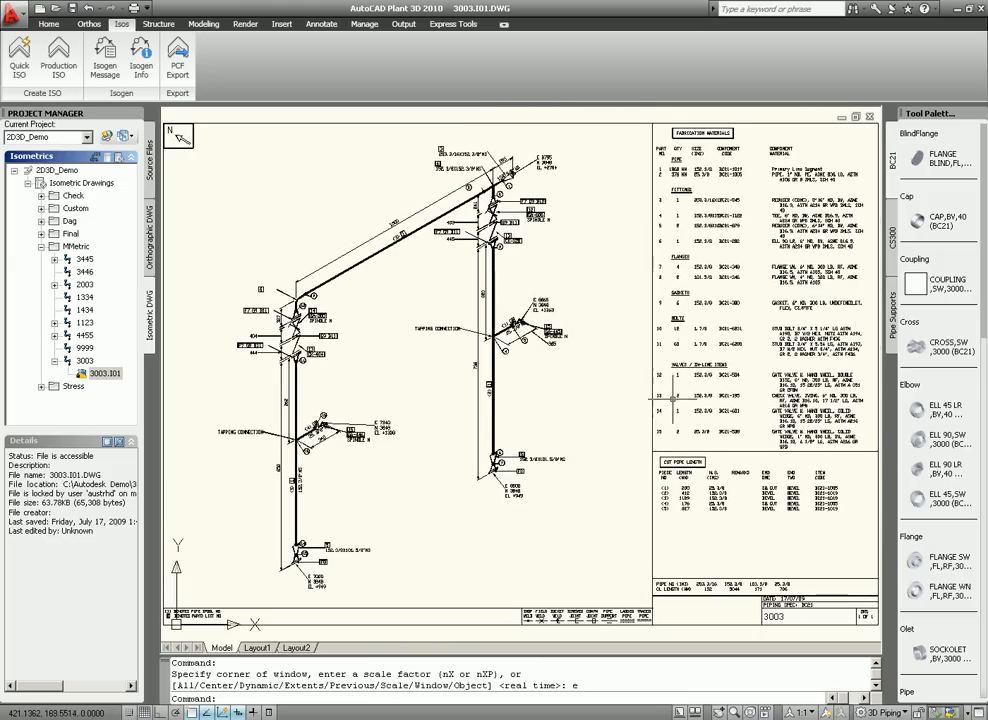
type("z")
key("Return")
type("w")
key("Return")
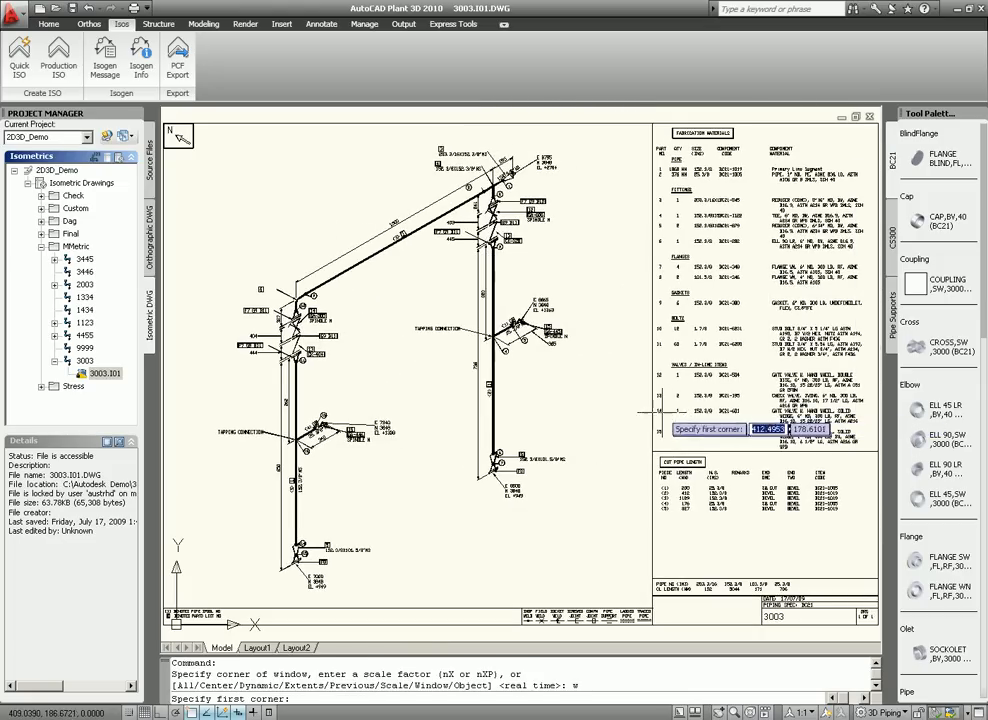
left_click(641, 306)
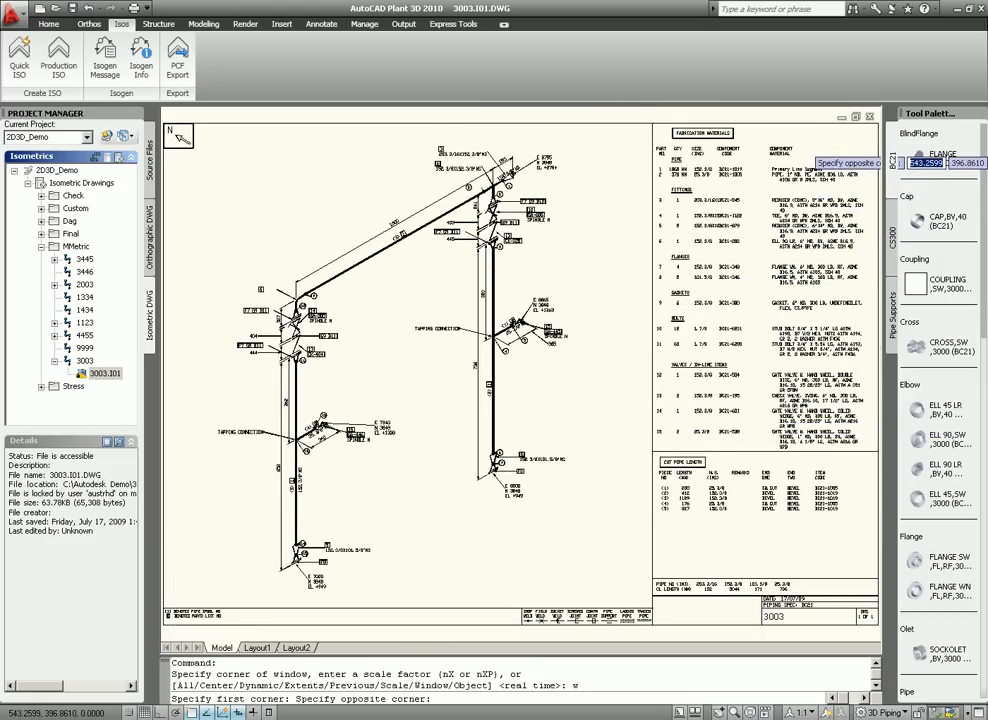
left_click(800, 165)
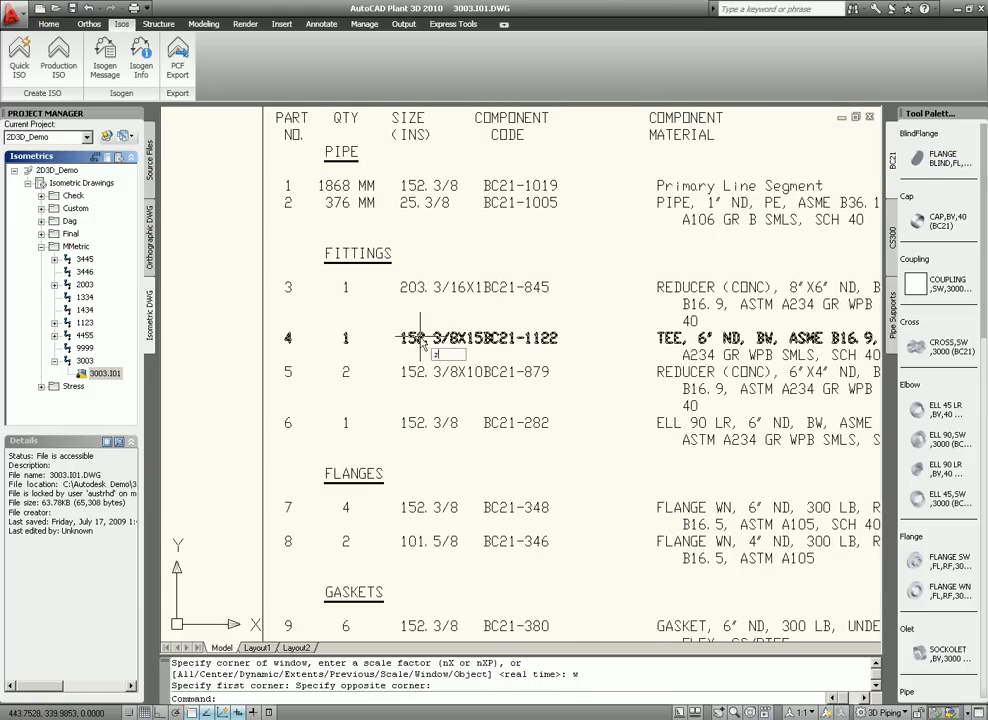
- Examine the Cut Pipe Length table on the 3003 isometric sheet
key("Return")
type("e")
key("Return")
key("Return")
type("w")
key("Return")
left_click(650, 530)
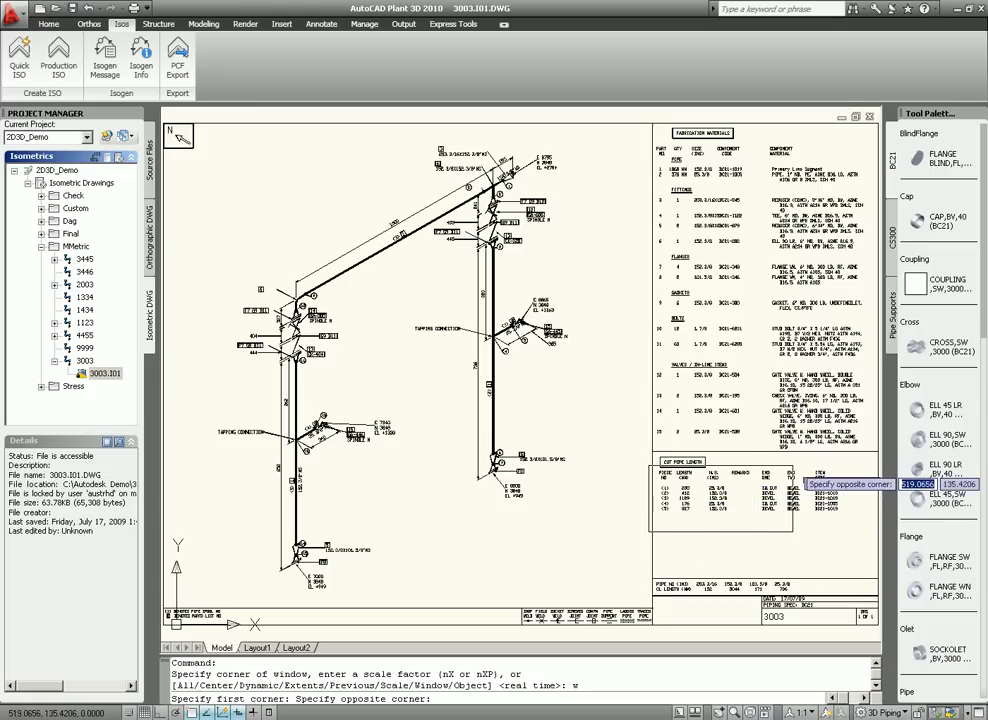
left_click(793, 465)
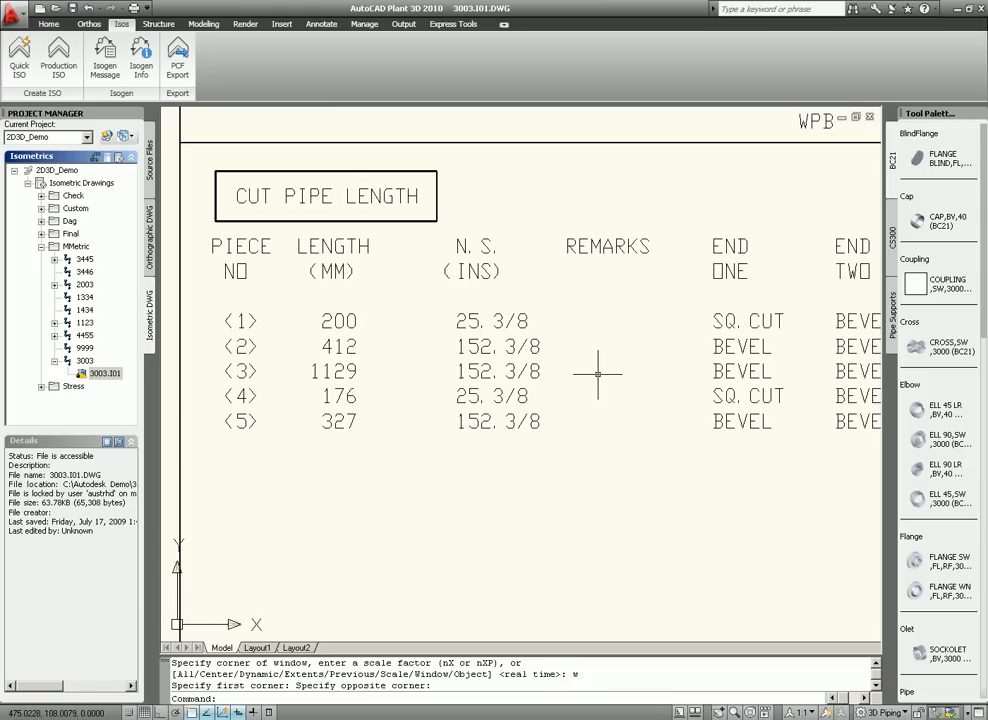
- Save the 3003.I01 isometric drawing with the full sheet in view and close it
type("z")
key("Return")
type("e")
key("Return")
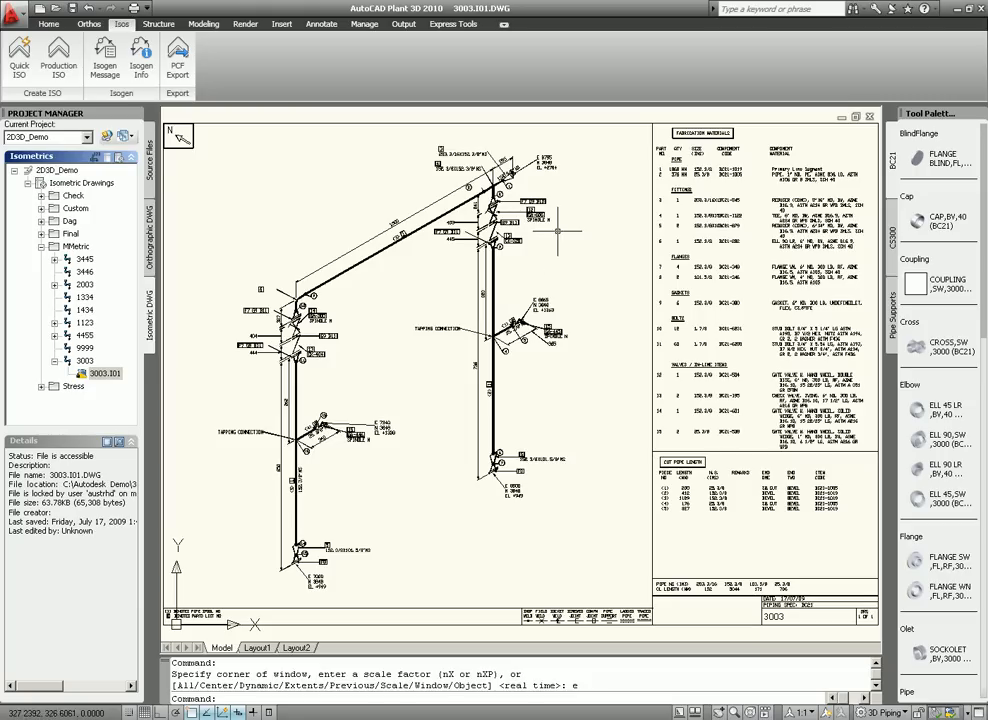
left_click(72, 8)
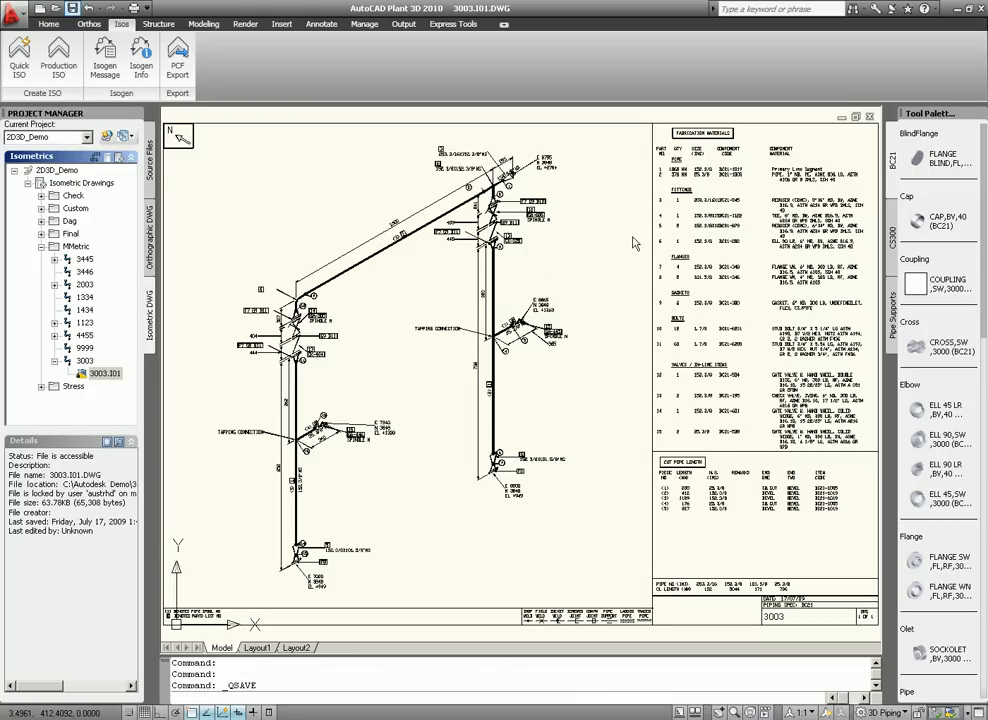
left_click(869, 117)
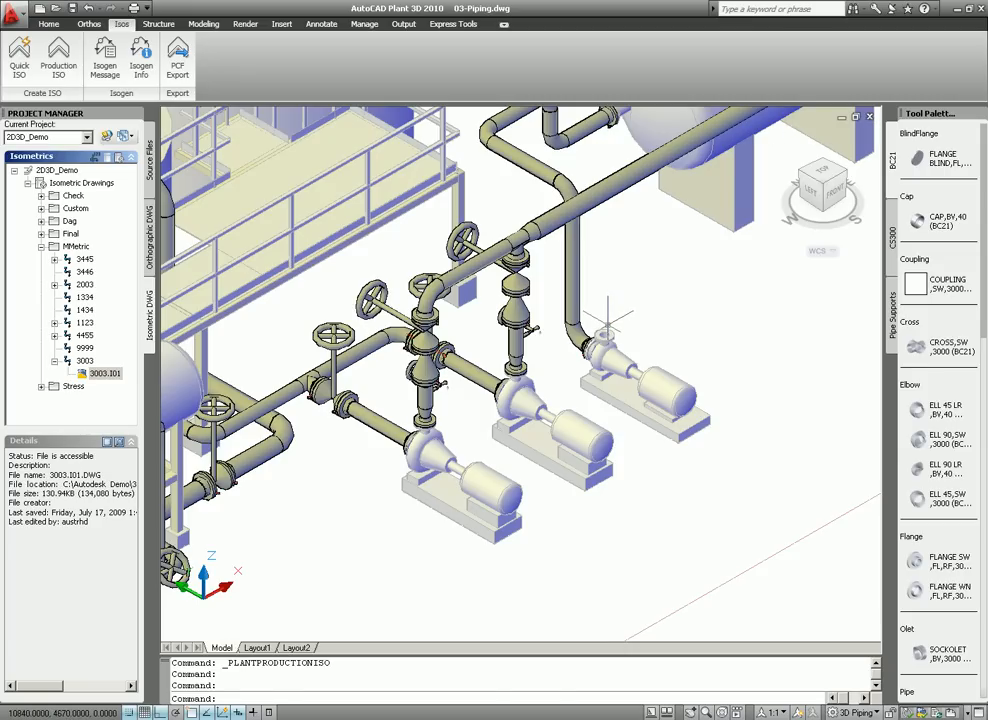
- Open the properties of the tee on line 3003 above the middle pump's valves
type("z")
key("Return")
type("w")
key("Return")
left_click(466, 268)
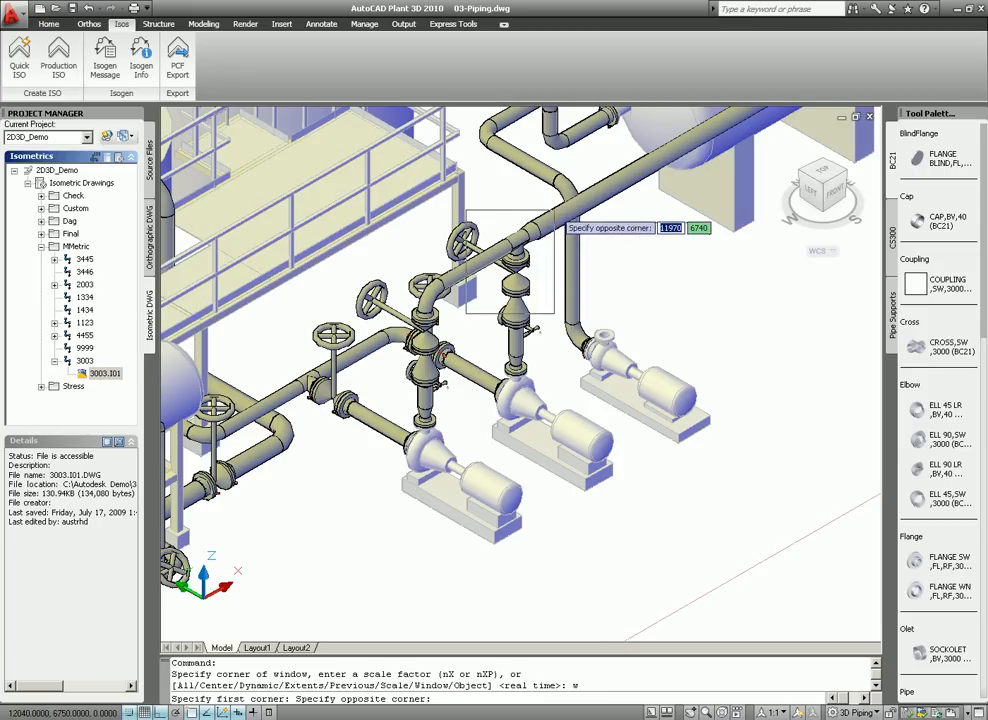
left_click(553, 217)
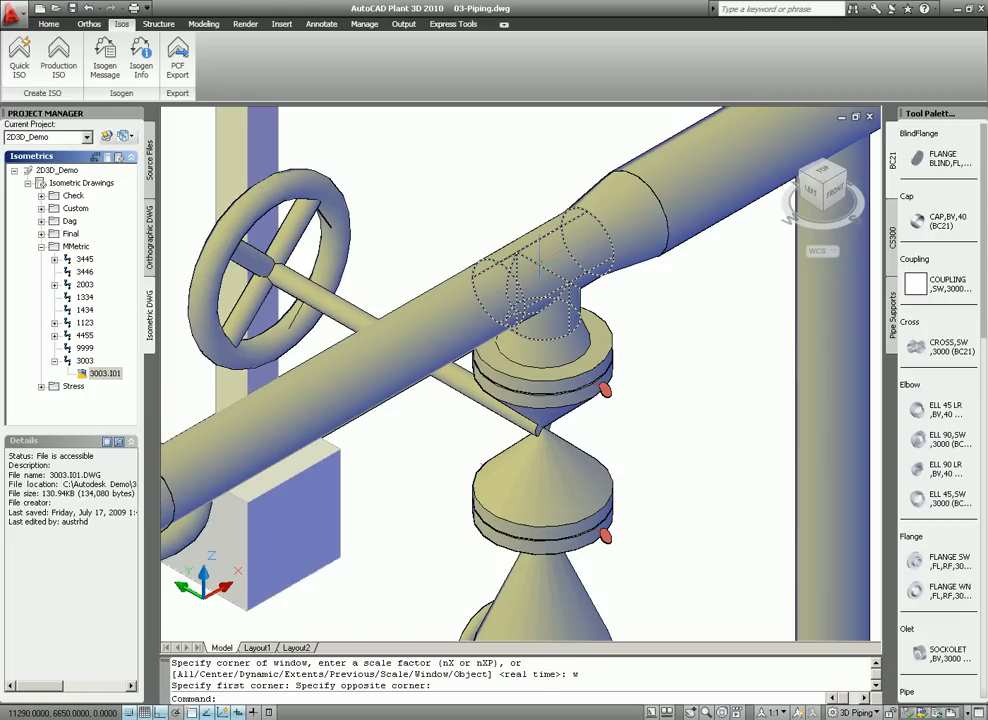
mouse_move(538, 267)
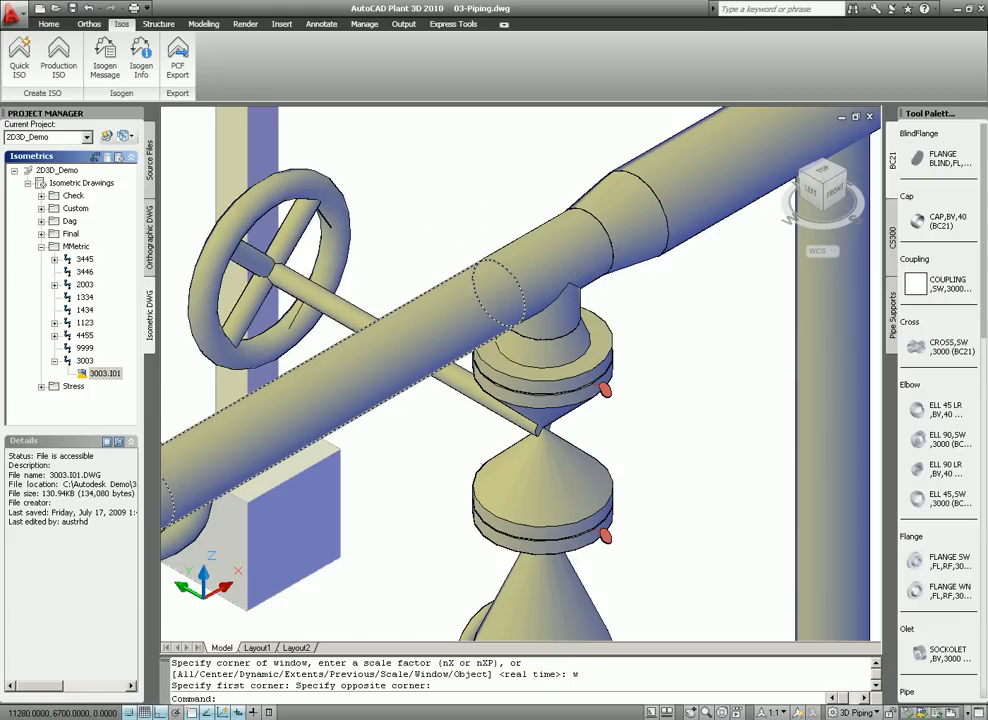
left_click(545, 257)
right_click(545, 257)
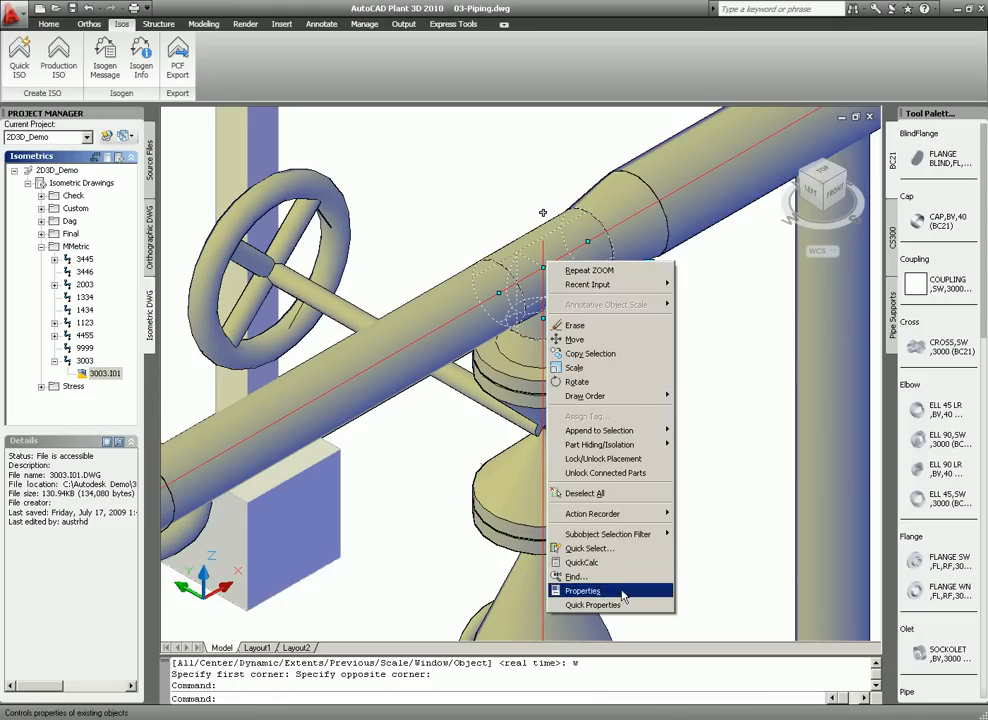
left_click(585, 589)
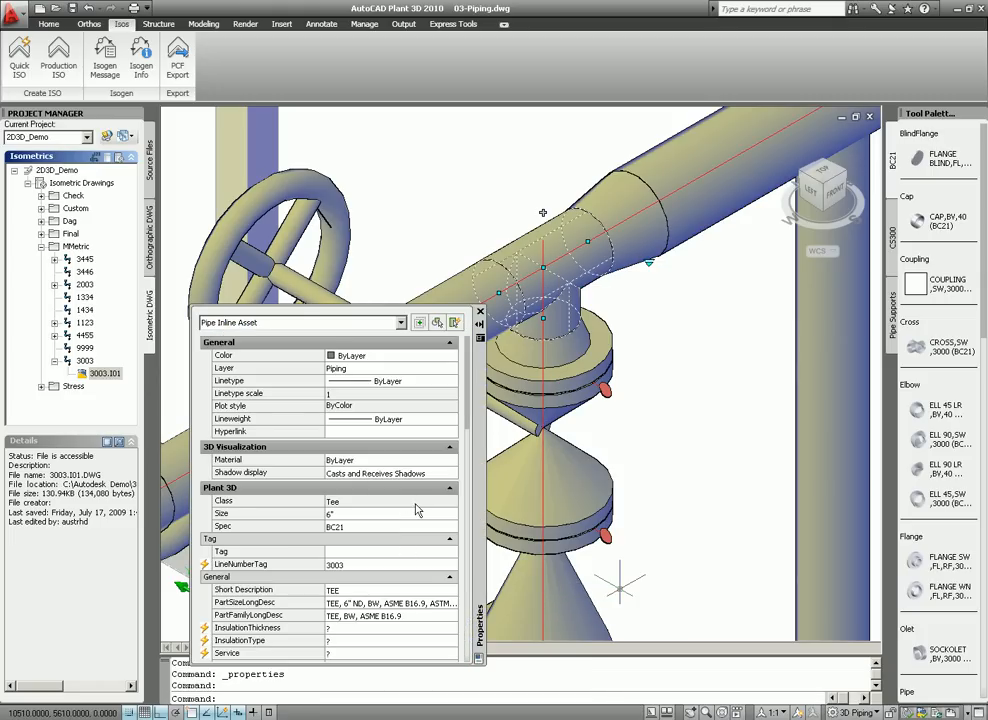
- Set the tee's size to 8" and close its properties
left_click(418, 517)
left_click(452, 514)
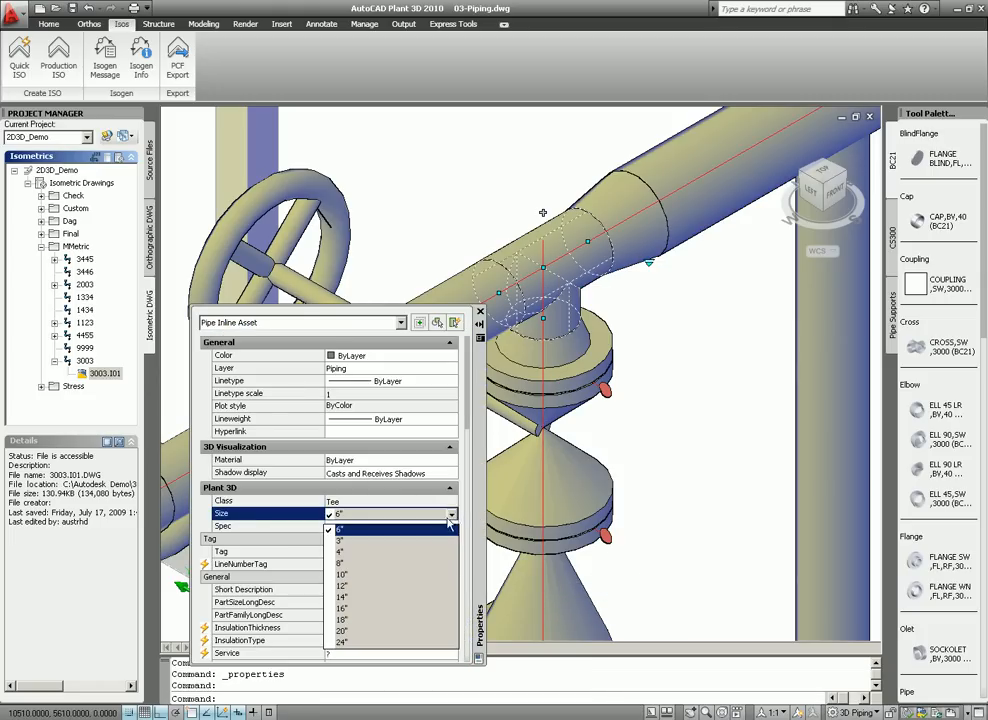
left_click(436, 556)
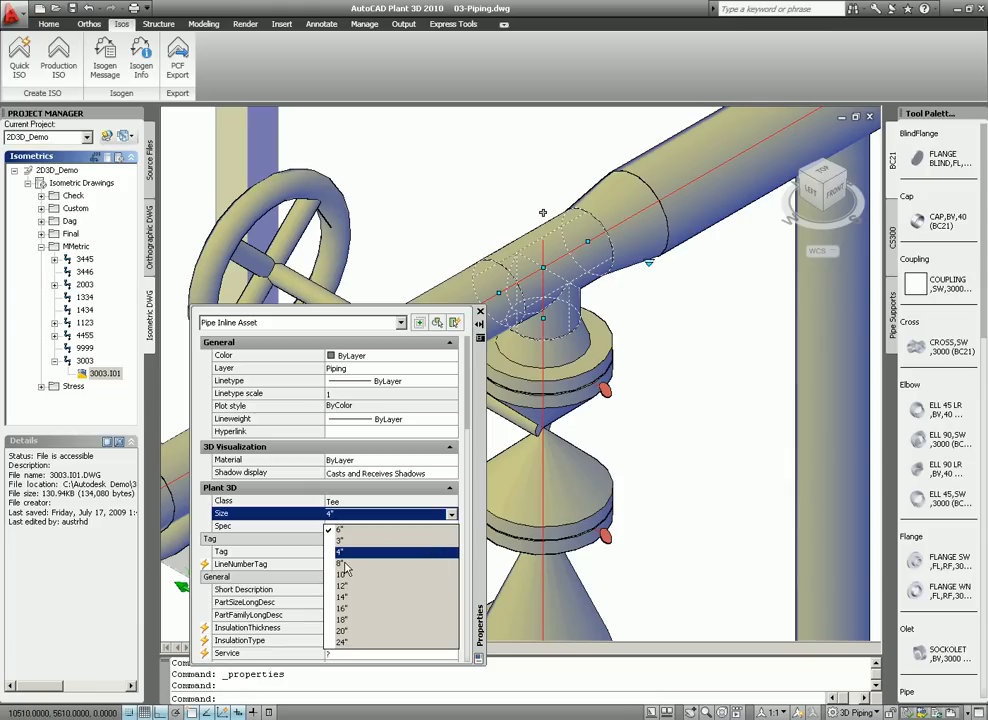
left_click(452, 514)
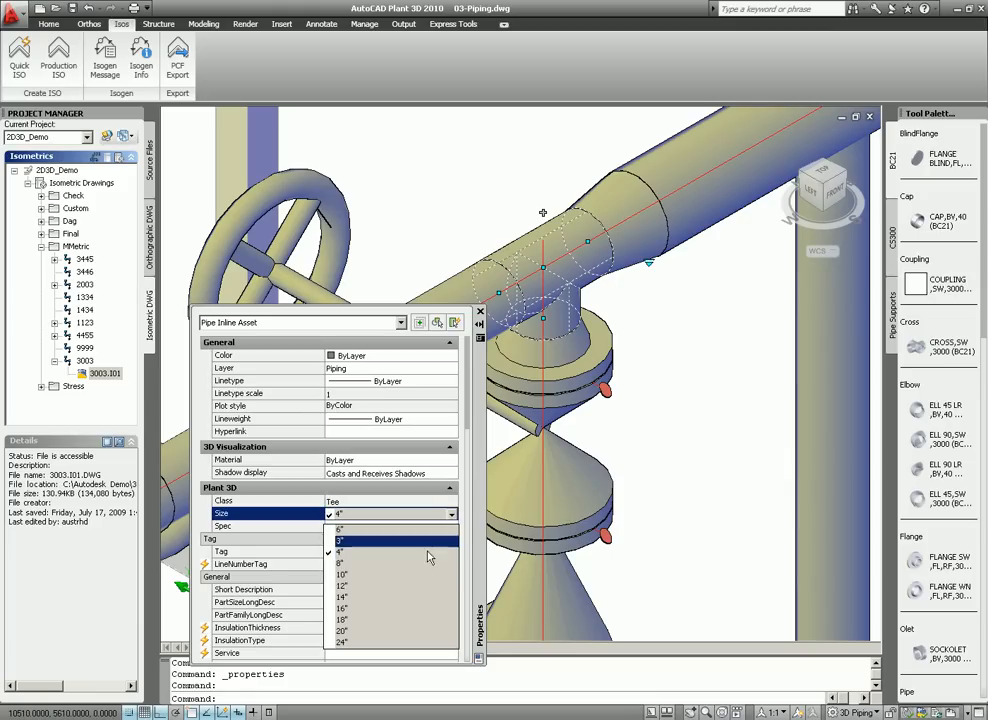
left_click(408, 566)
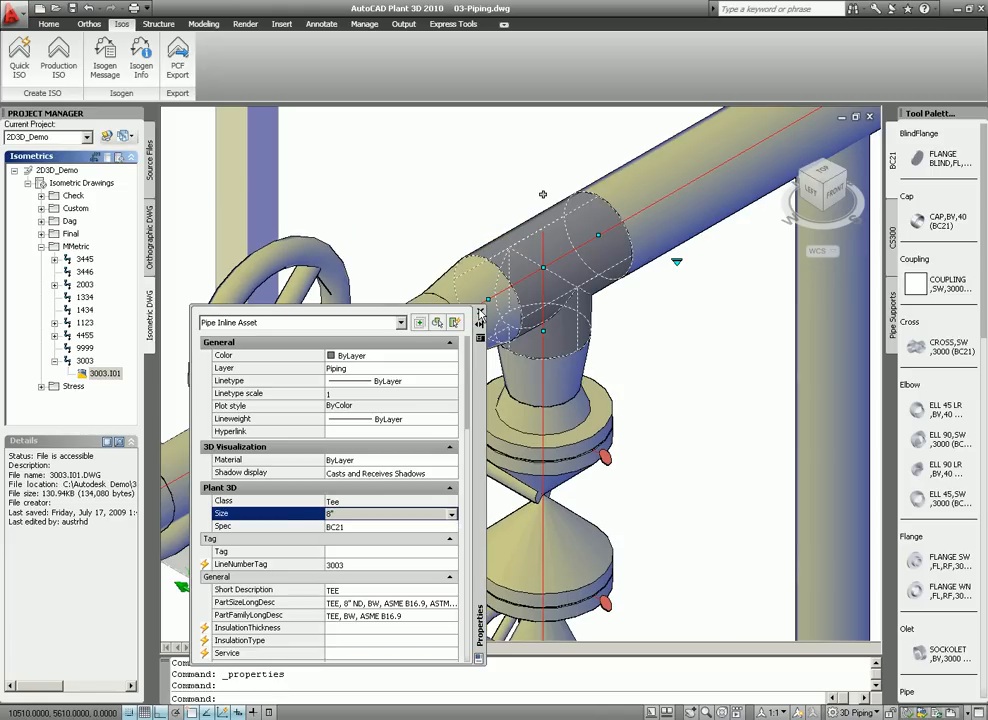
key("ctrl+1")
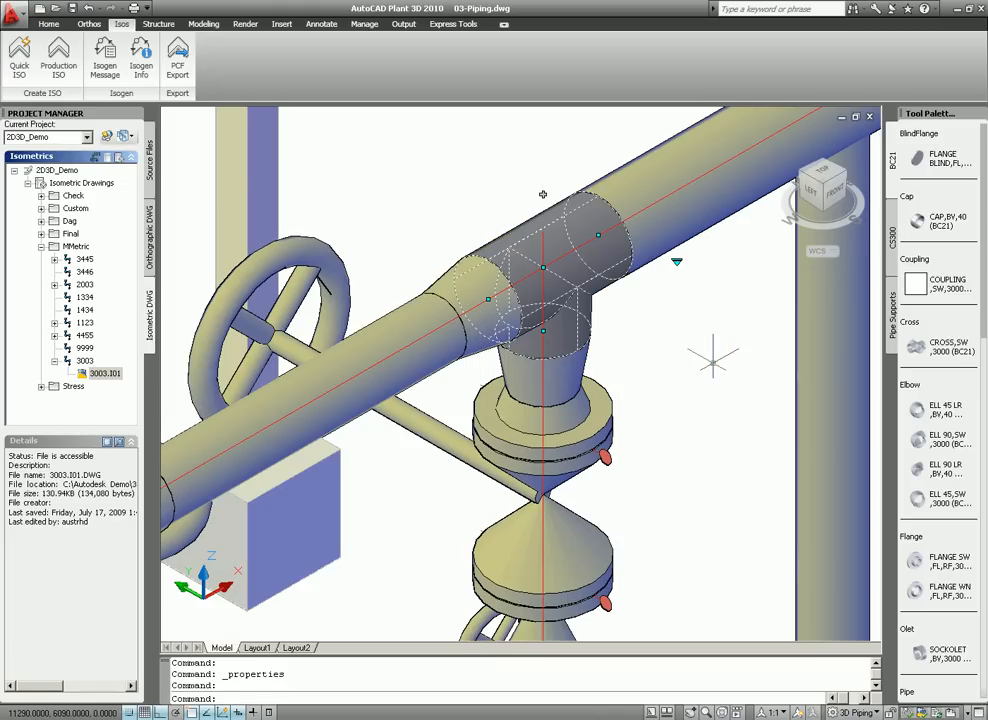
- Deselect the tee and inspect the whole plant model and the pump area around line 3003
key("Escape")
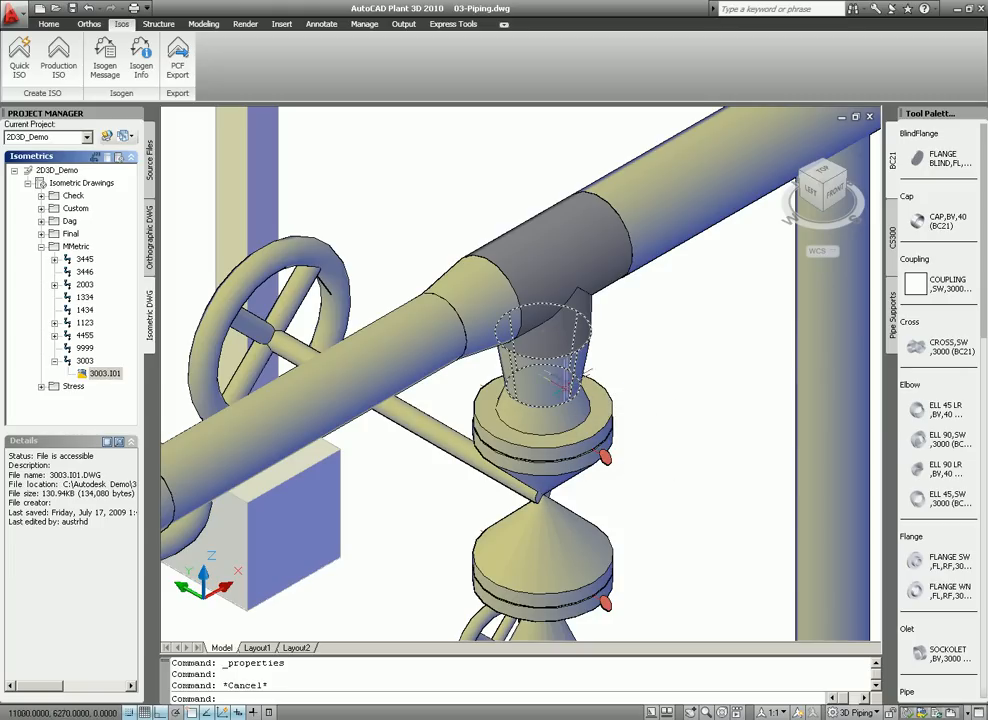
type("z")
key("Return")
type("e")
key("Return")
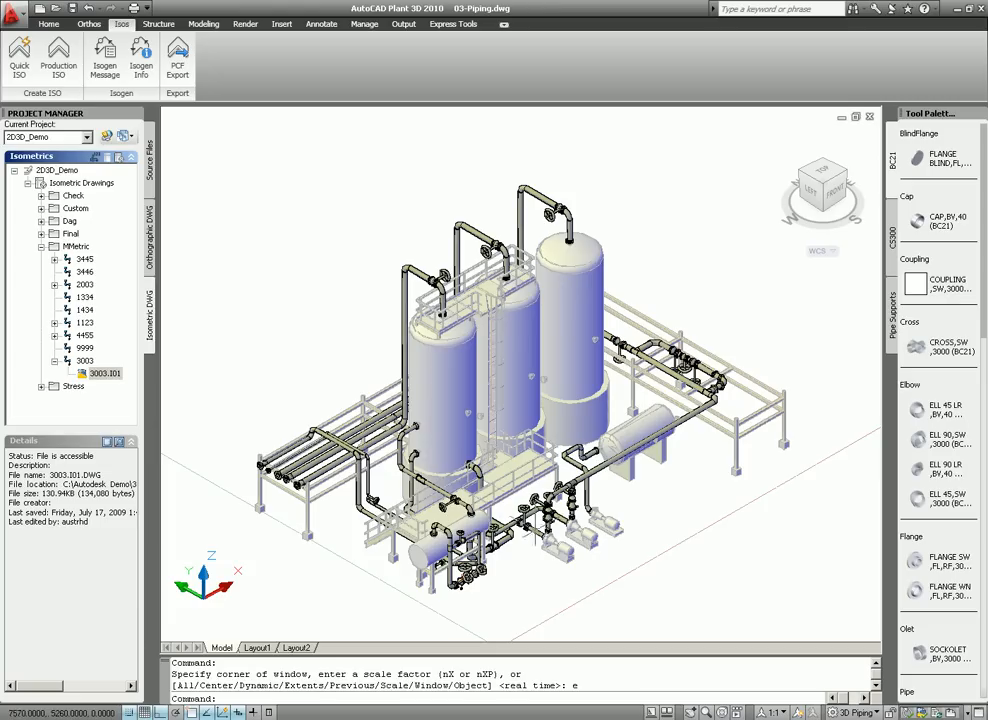
key("Return")
type("w")
key("Return")
left_click(497, 572)
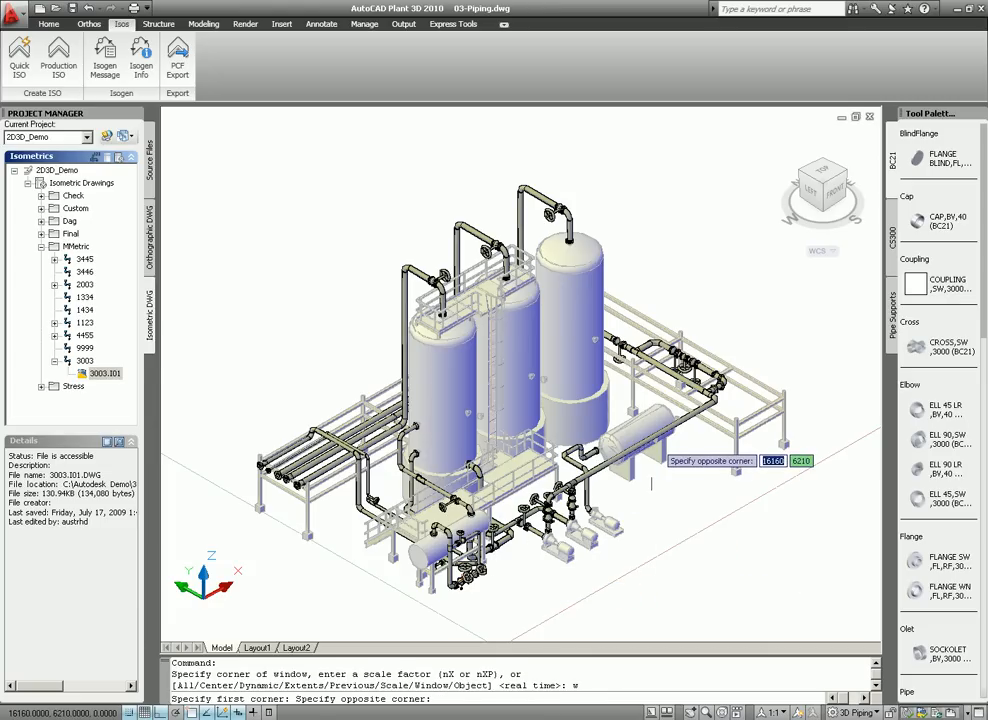
left_click(651, 484)
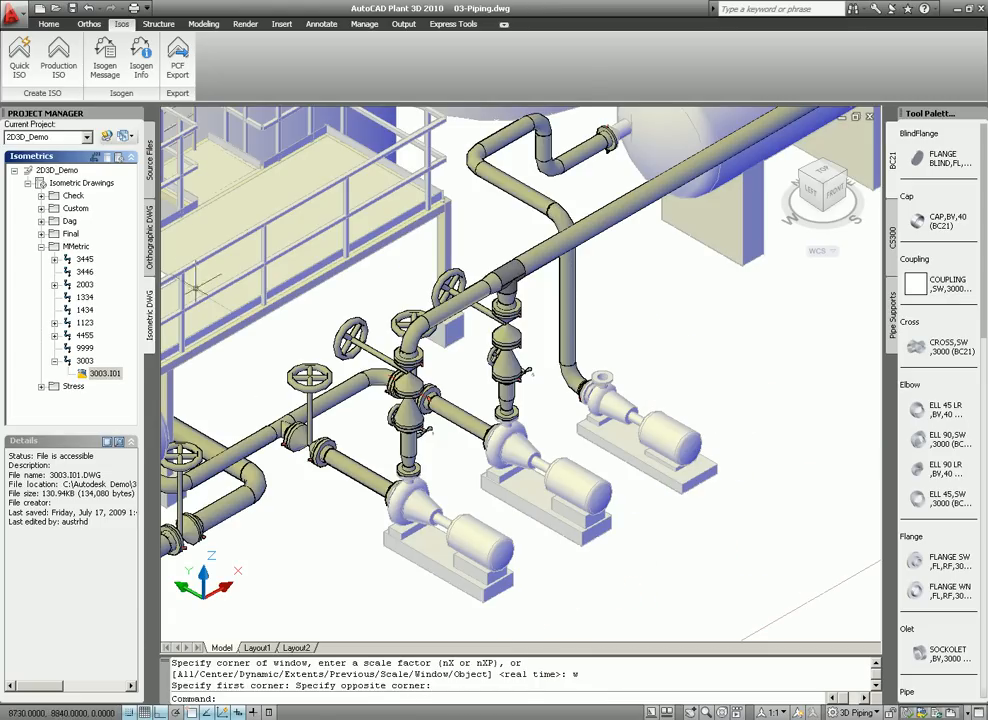
- Create an MMetric production isometric for line 3003 from the current drawing without overwriting previous iso files, and dismiss the completion notice
left_click(50, 48)
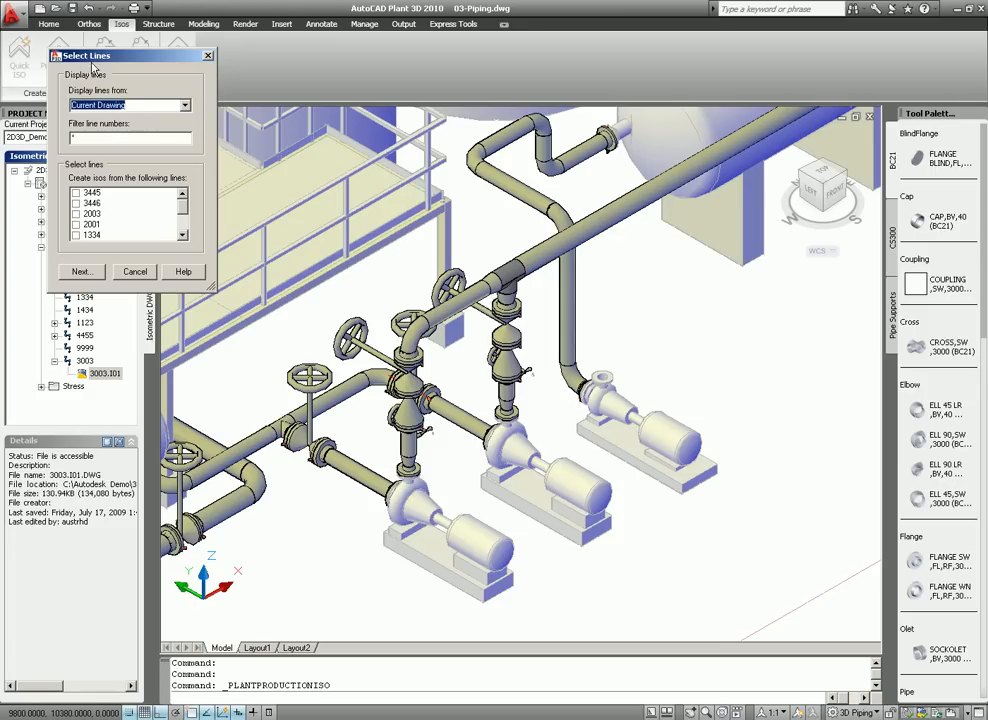
scroll(182, 215, "down", 2)
left_click(77, 236)
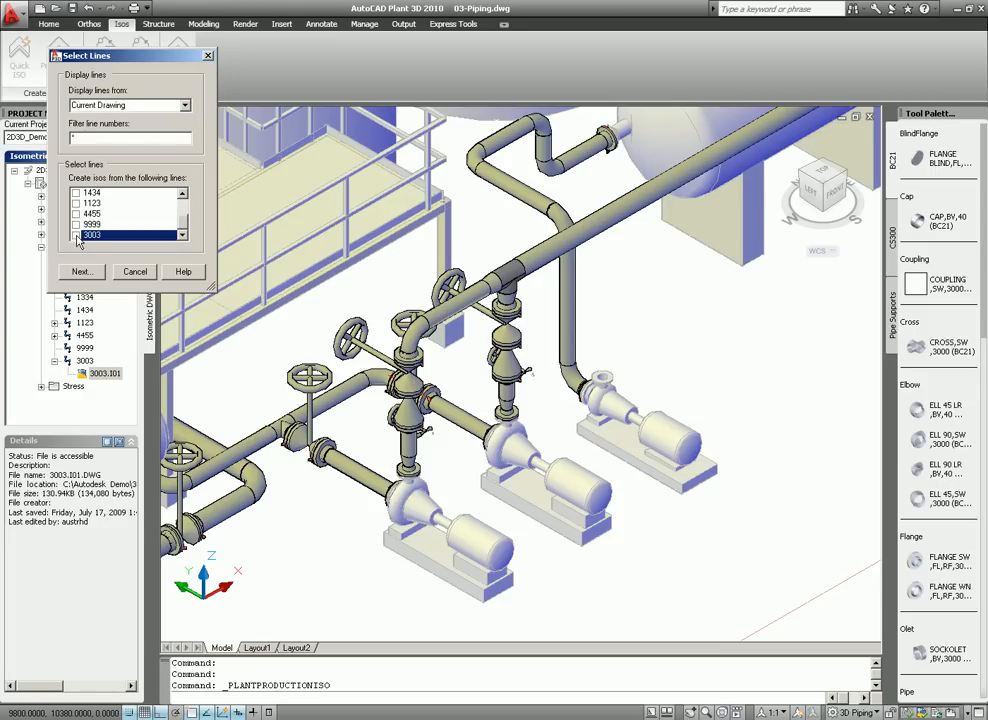
left_click(81, 272)
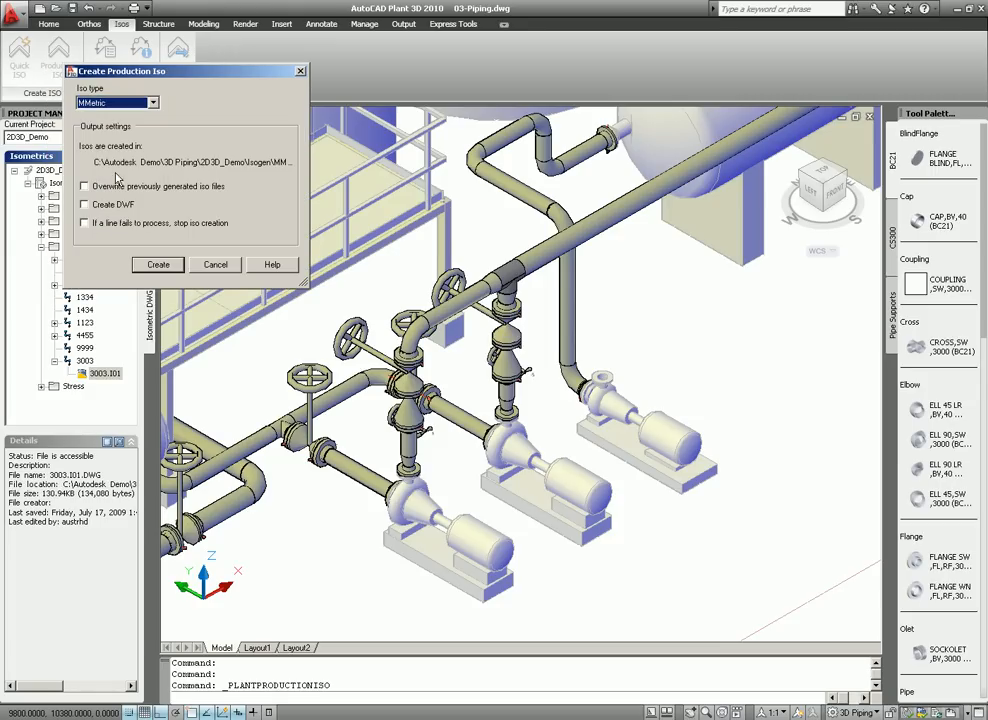
left_click(158, 264)
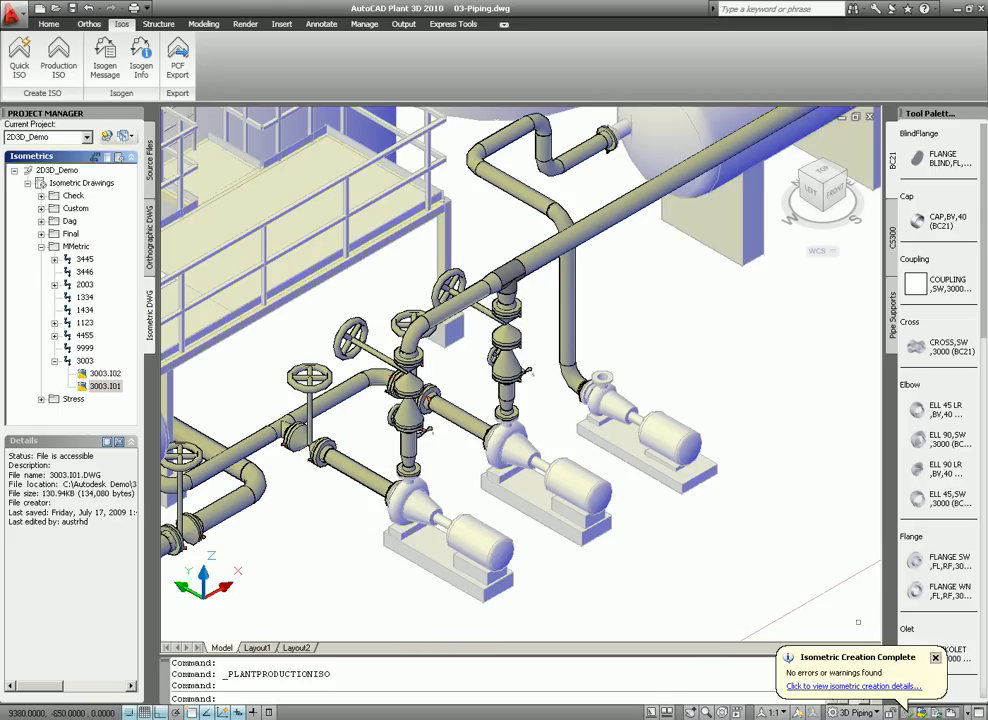
left_click(935, 658)
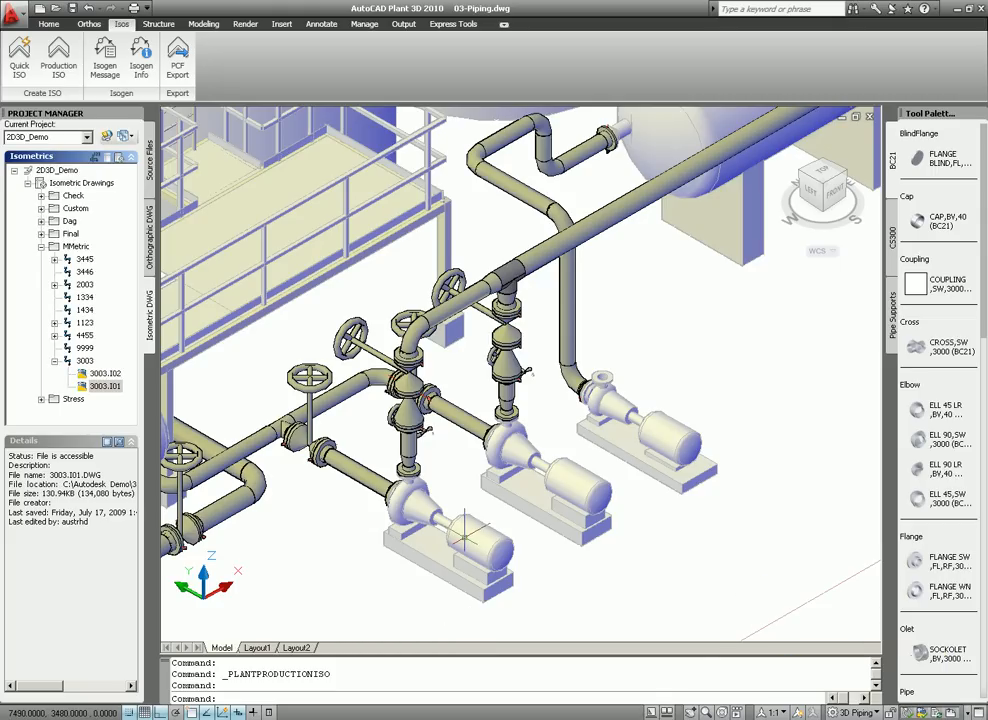
- Open the new 3003.I02 isometric drawing with its full sheet in view
left_click(115, 374)
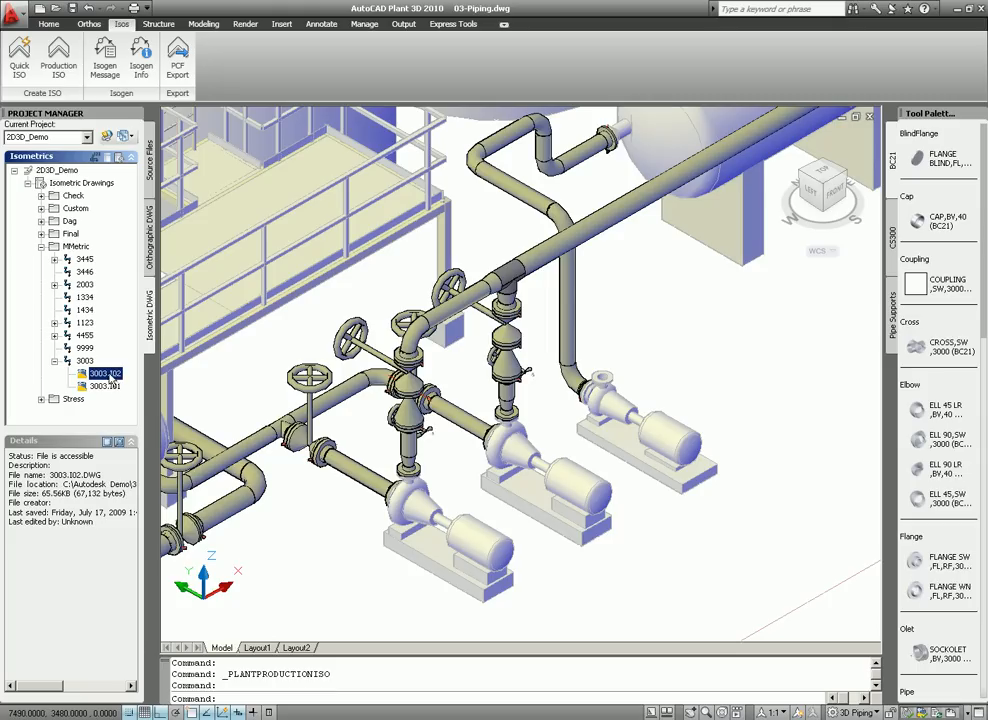
double_click(105, 373)
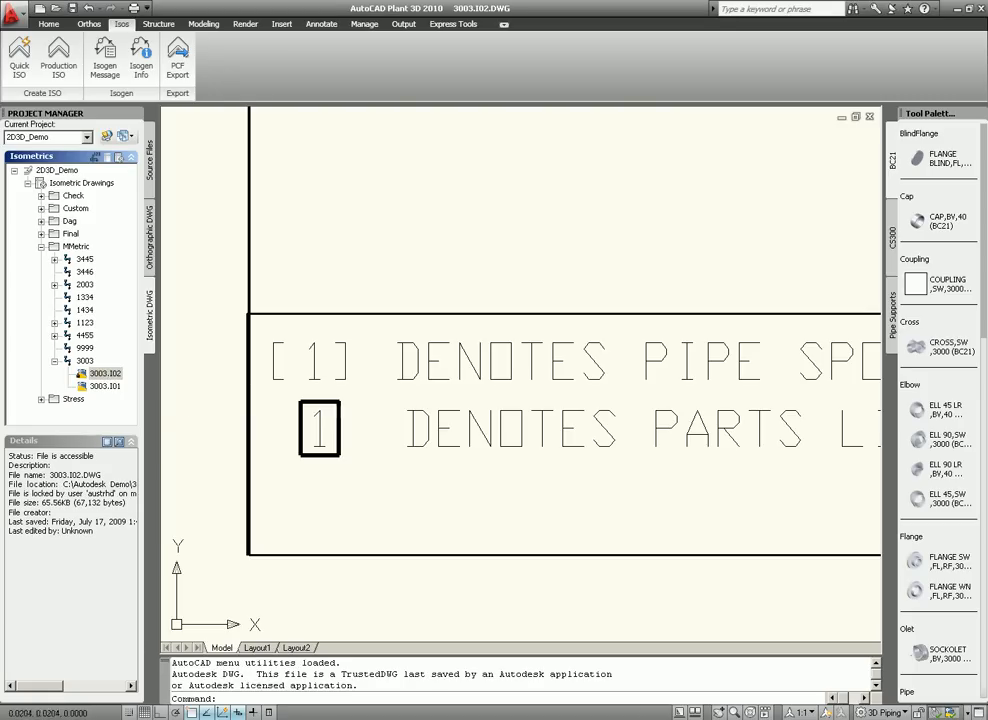
type("e")
key("Return")
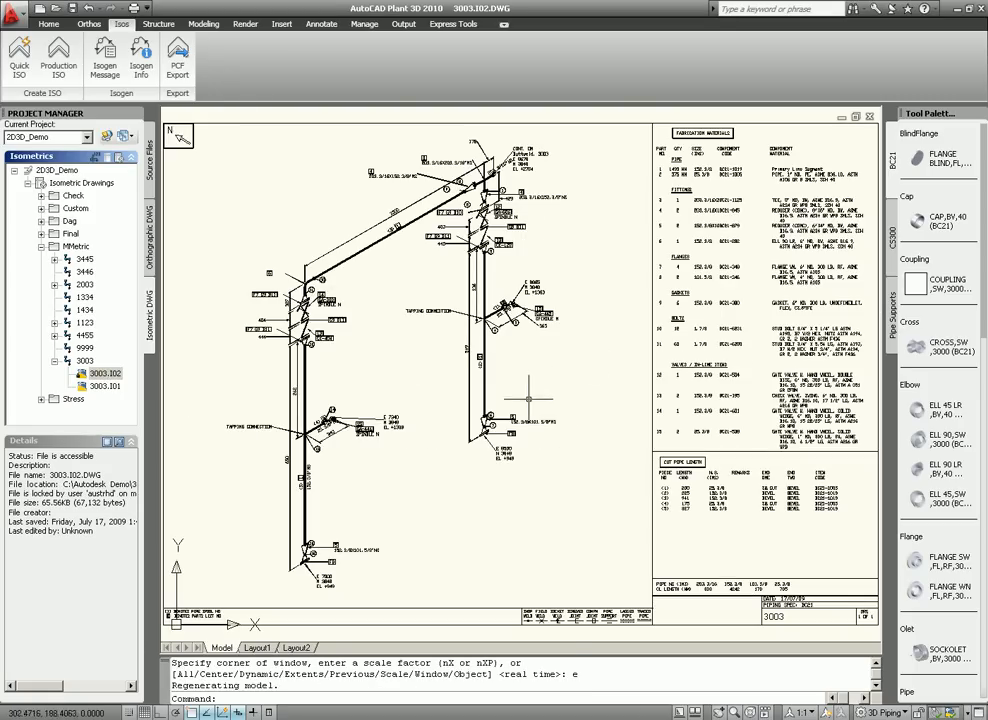
- Examine the tee and reducers near the Buttweld continuation on the 3003.I02 isometric, and return to the full sheet
type("z")
key("Return")
type("w")
key("Return")
left_click(451, 205)
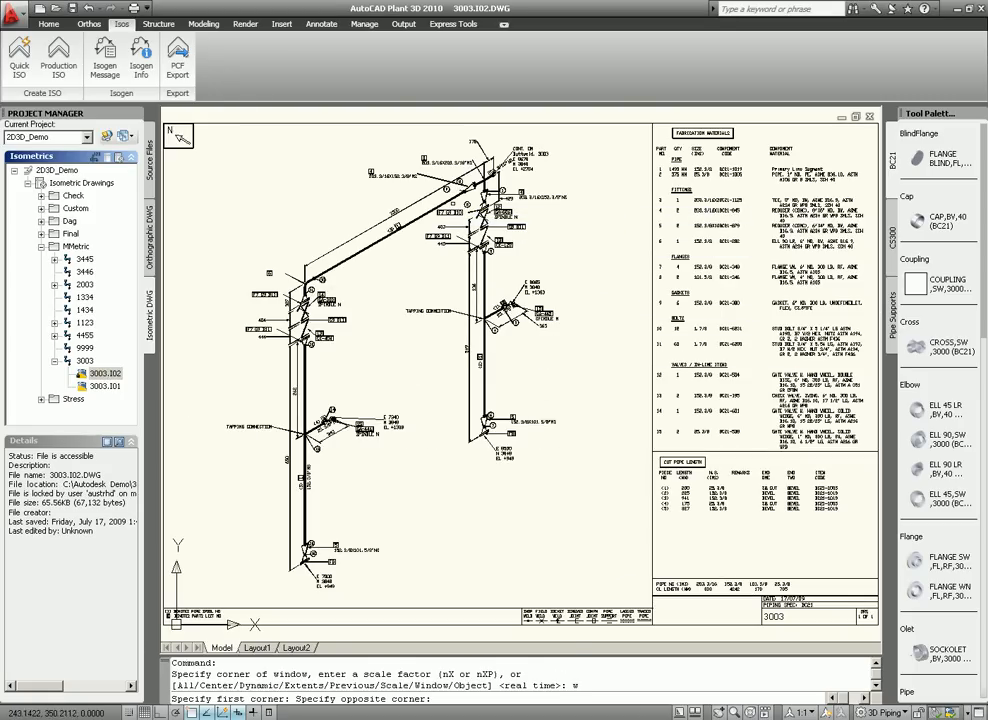
left_click(557, 143)
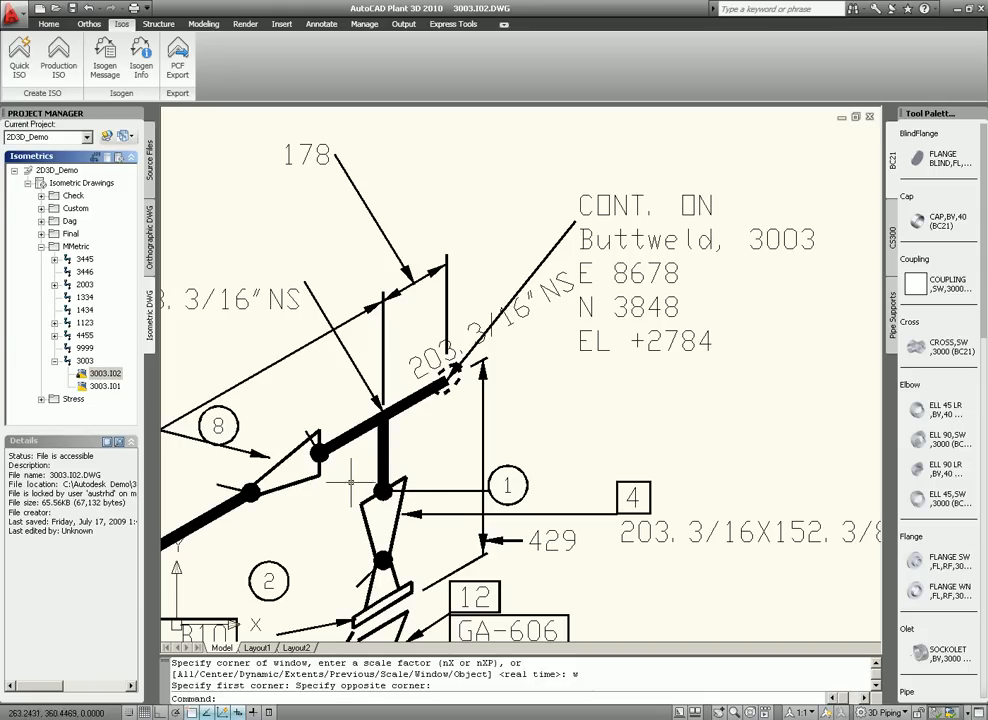
type("z")
key("Return")
type("e")
key("Return")
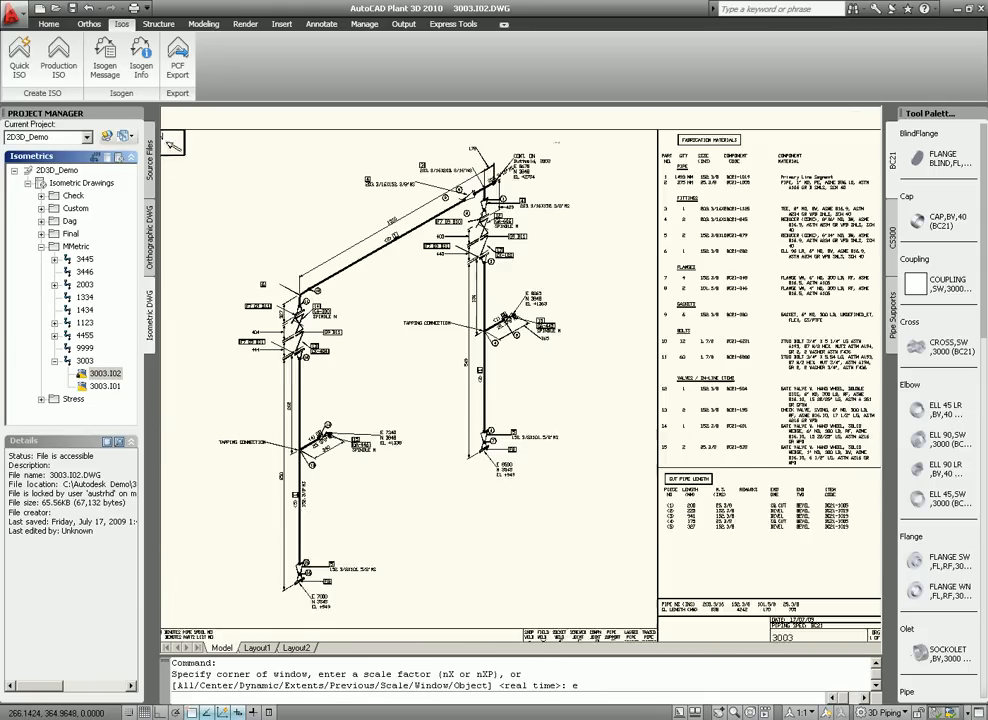